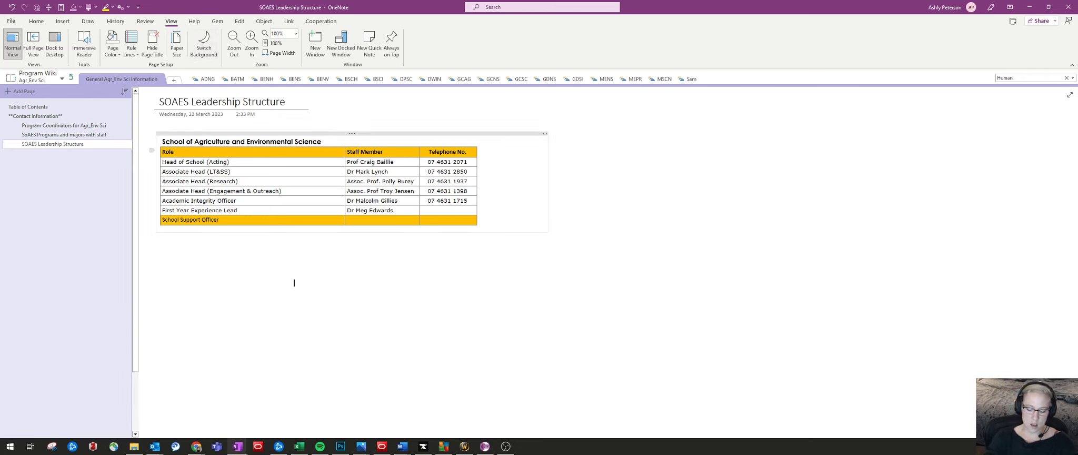
Open the print preview for the SOAES Leadership Structure page and try it without scaling content to paper width.
{"action": "key", "text": "ctrl+p"}
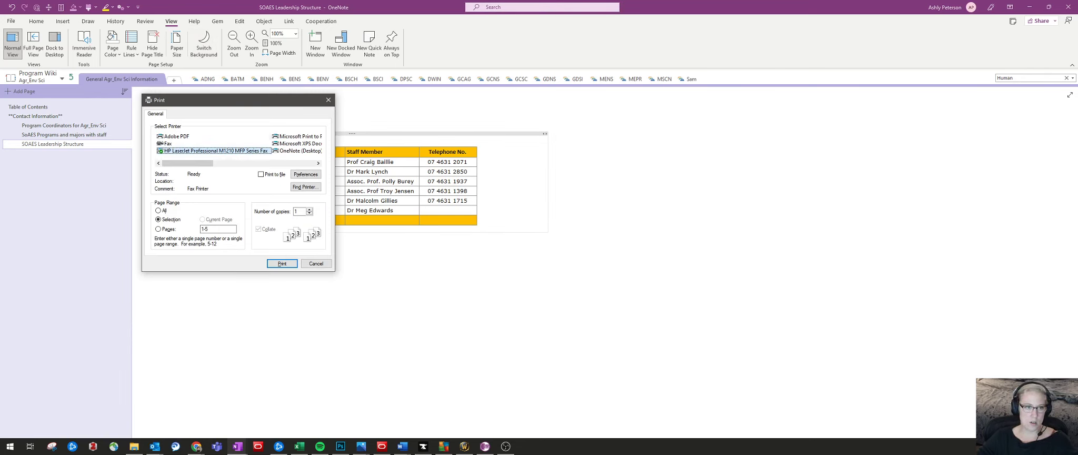
{"action": "key", "text": "Escape"}
{"action": "left_click", "coordinate": [11, 21]}
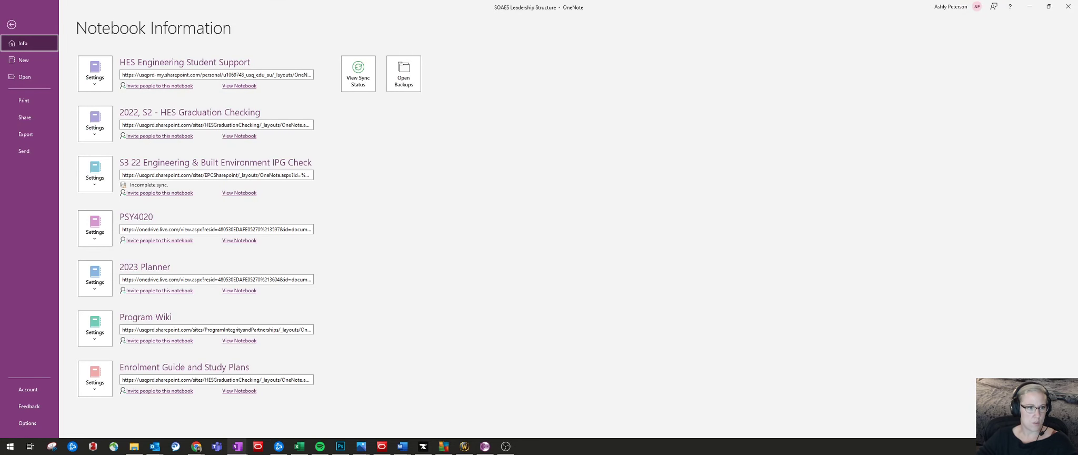
{"action": "left_click", "coordinate": [24, 100]}
{"action": "left_click", "coordinate": [95, 105]}
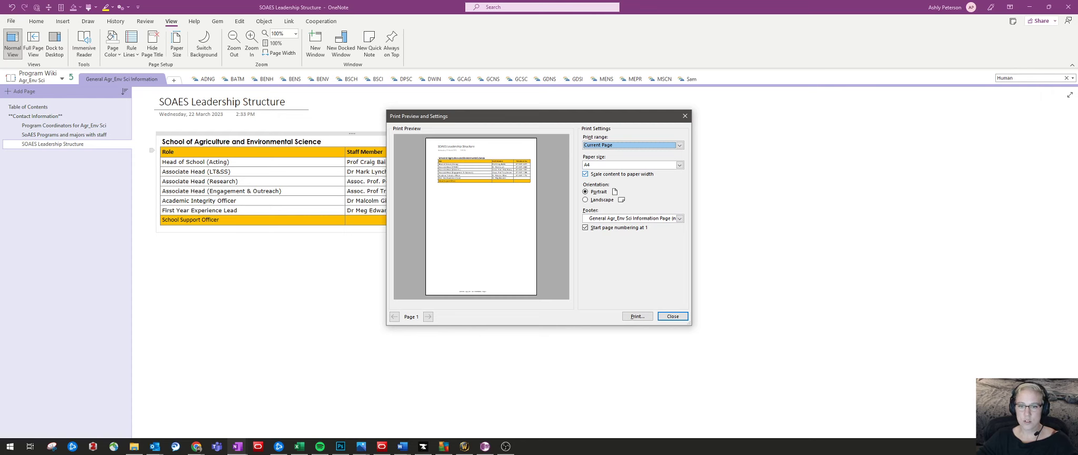
{"action": "left_click", "coordinate": [586, 173]}
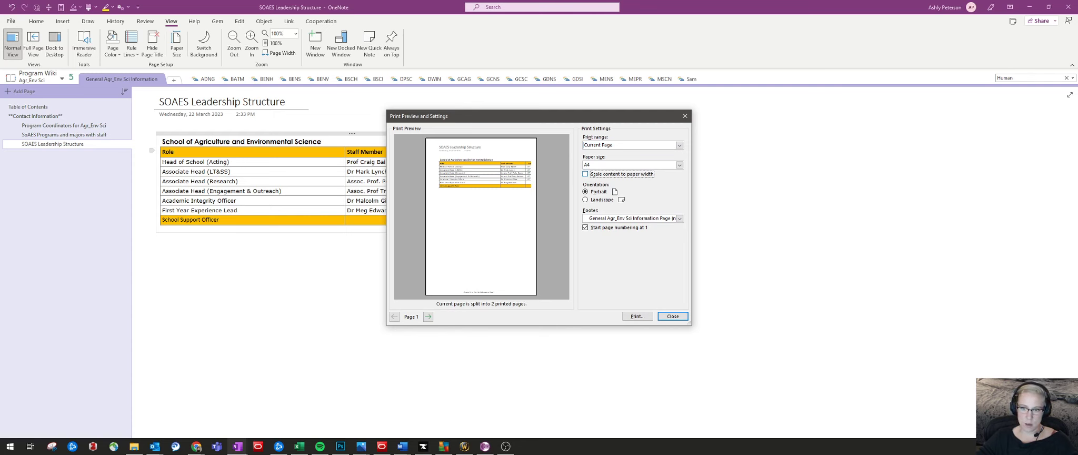
Try Letter as the print paper size, return it to A4, and keep the print range on Current Page.
{"action": "left_click", "coordinate": [679, 164]}
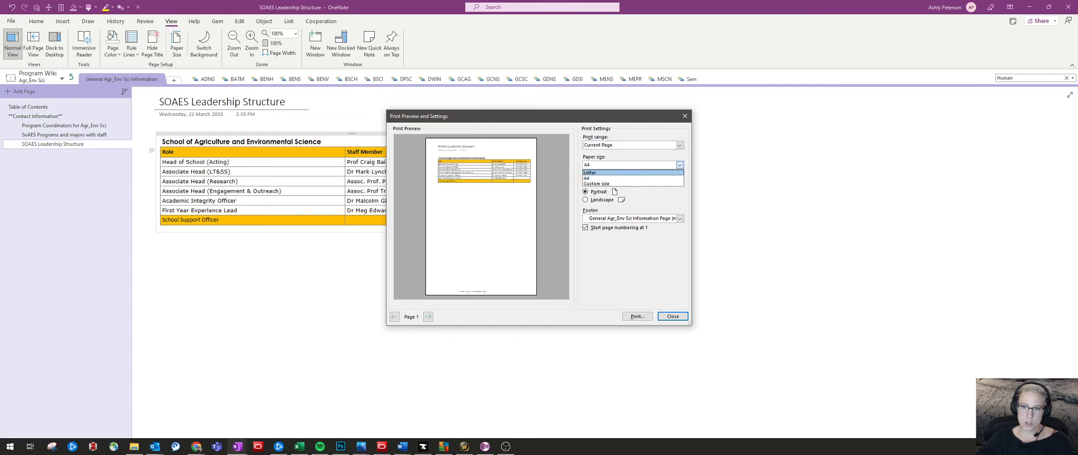
{"action": "left_click", "coordinate": [598, 172]}
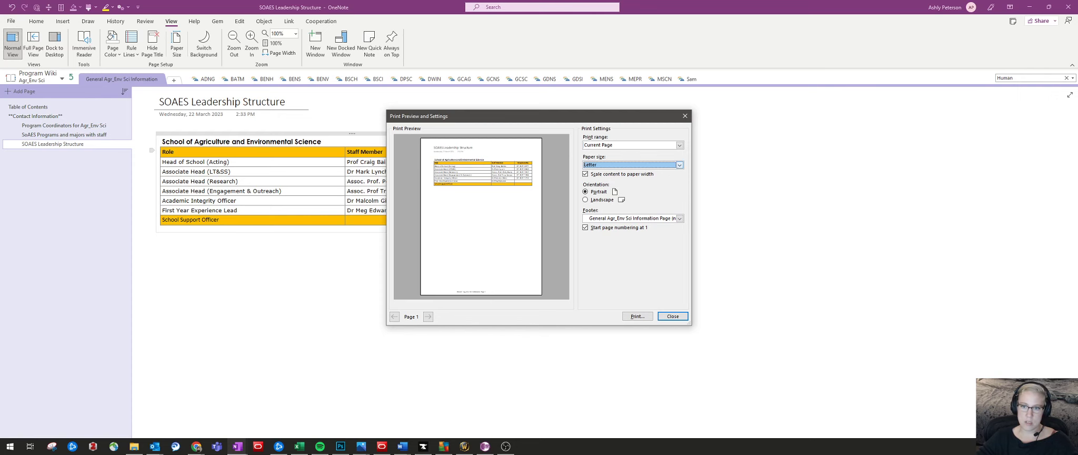
{"action": "left_click", "coordinate": [679, 165]}
{"action": "left_click", "coordinate": [598, 179]}
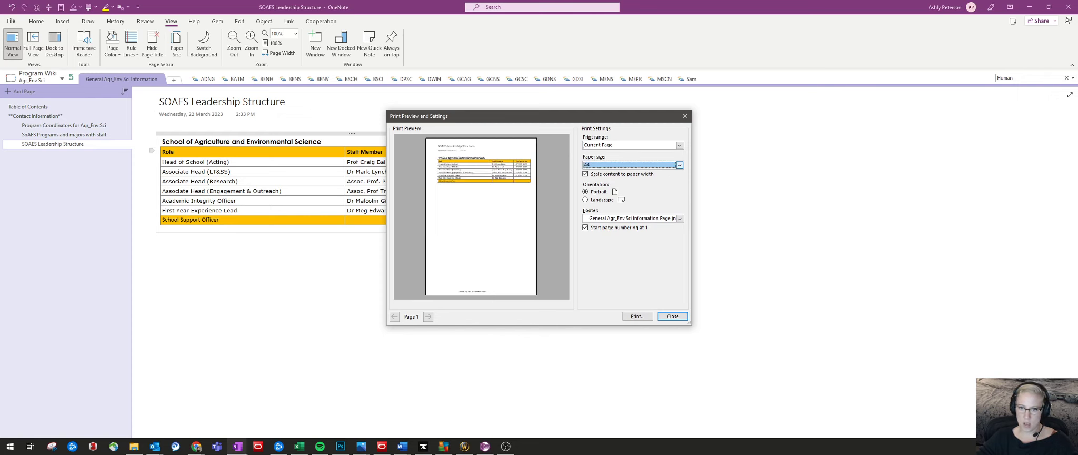
{"action": "left_click", "coordinate": [679, 165]}
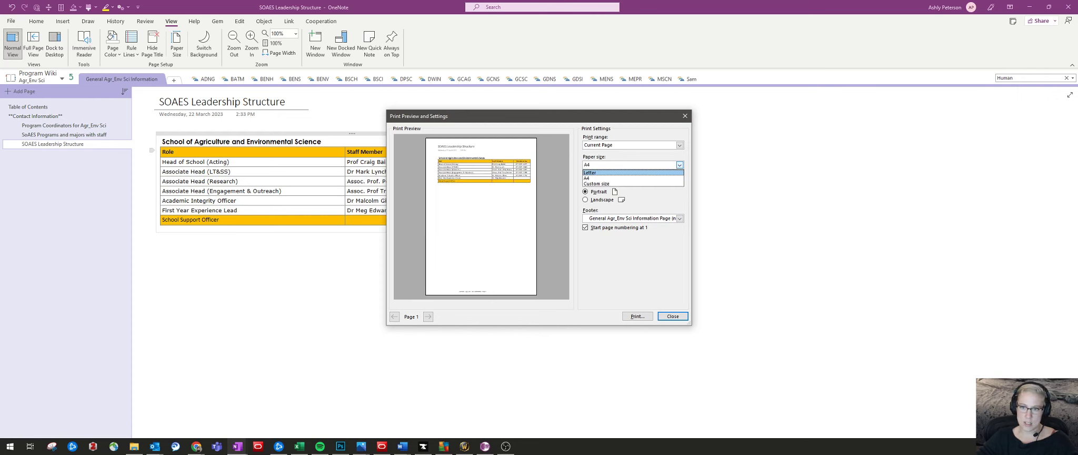
{"action": "left_click", "coordinate": [679, 164]}
{"action": "left_click", "coordinate": [679, 145]}
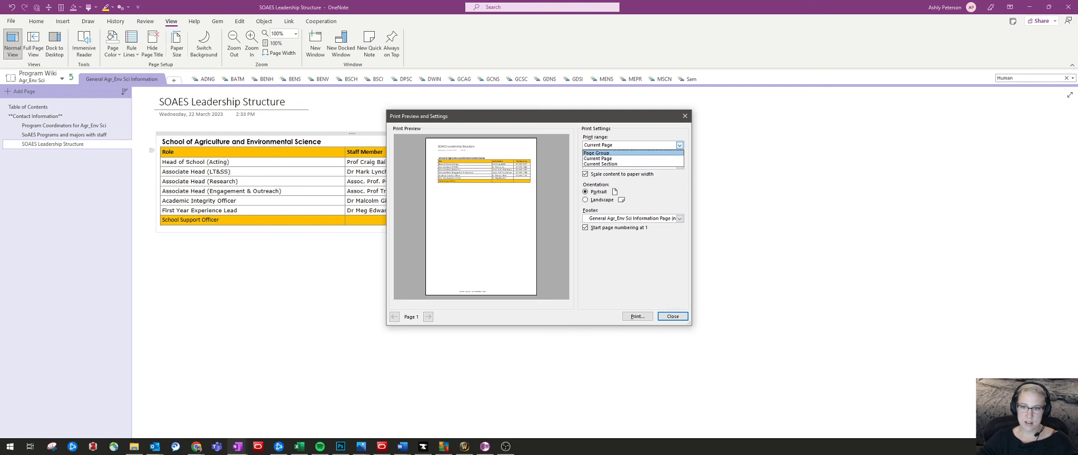
{"action": "left_click", "coordinate": [605, 159]}
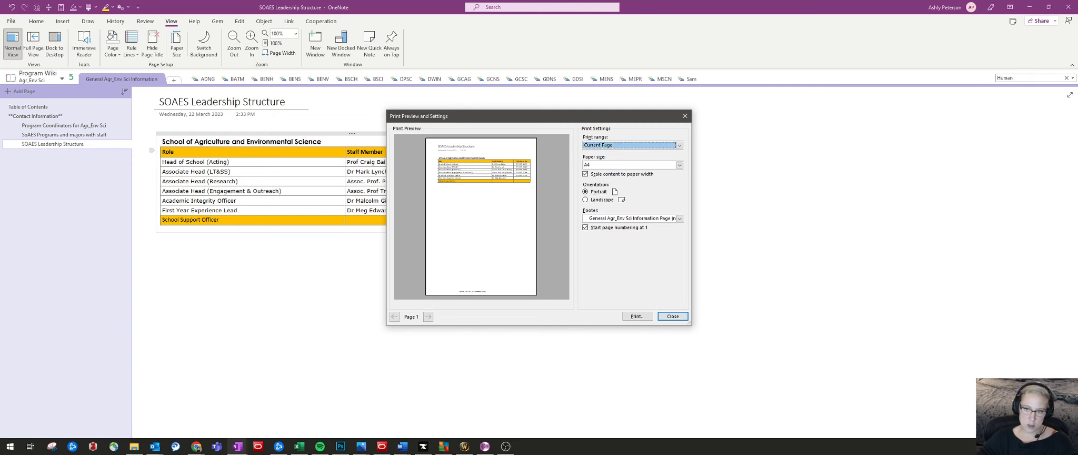
Try the footer as (none) and restore the General Agr_Env Sci Information Page (number) footer.
{"action": "left_click", "coordinate": [680, 218]}
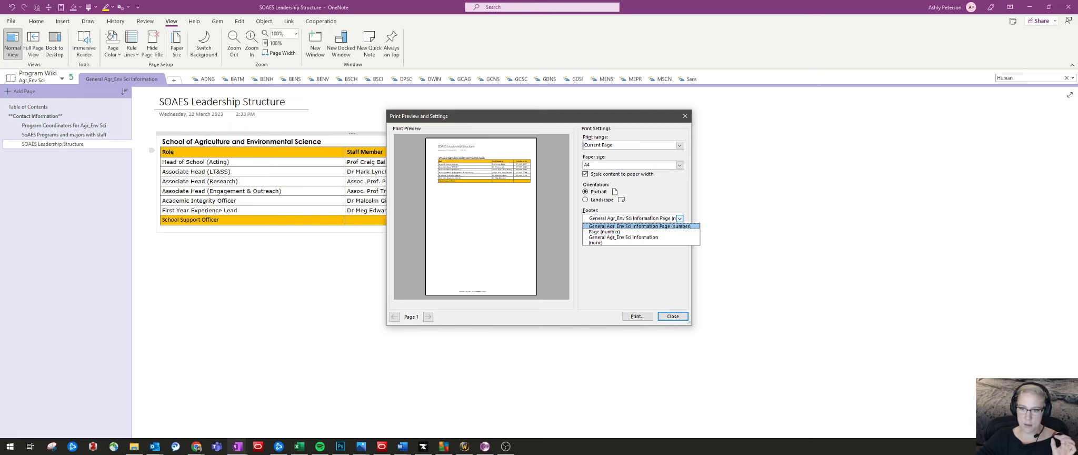
{"action": "key", "text": "Down"}
{"action": "key", "text": "Down"}
{"action": "key", "text": "Down"}
{"action": "key", "text": "Return"}
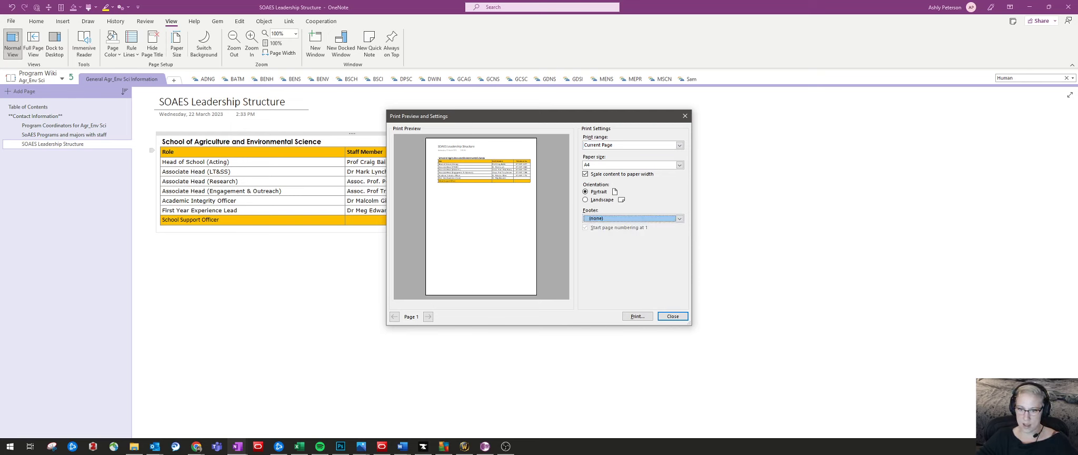
{"action": "left_click", "coordinate": [679, 218]}
{"action": "left_click", "coordinate": [635, 226]}
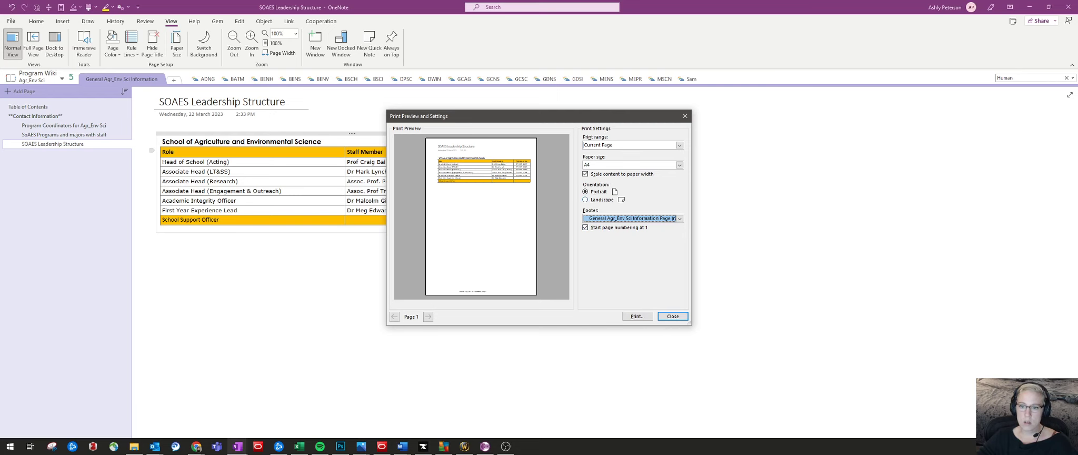
Compare portrait with landscape orientation, choose Landscape, and close the print preview without printing.
{"action": "left_click", "coordinate": [600, 200]}
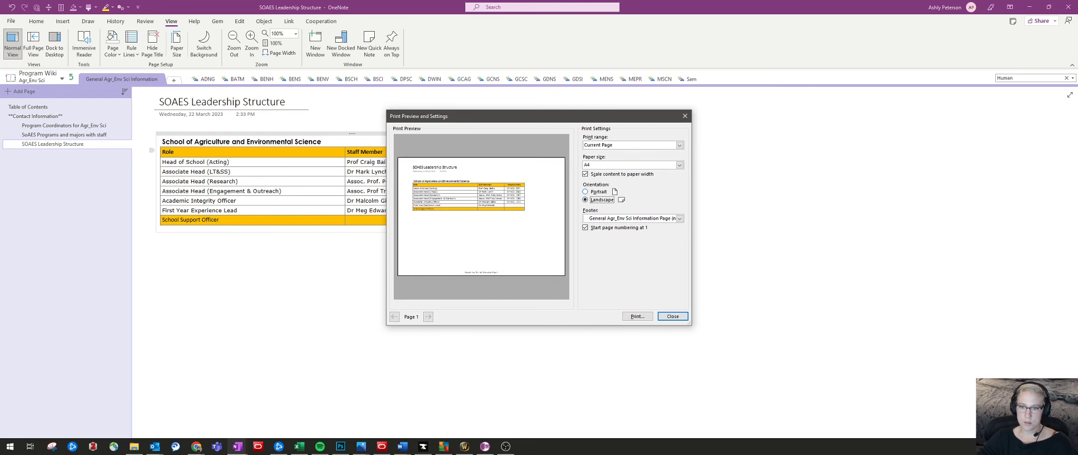
{"action": "left_click", "coordinate": [599, 191]}
{"action": "left_click", "coordinate": [601, 199]}
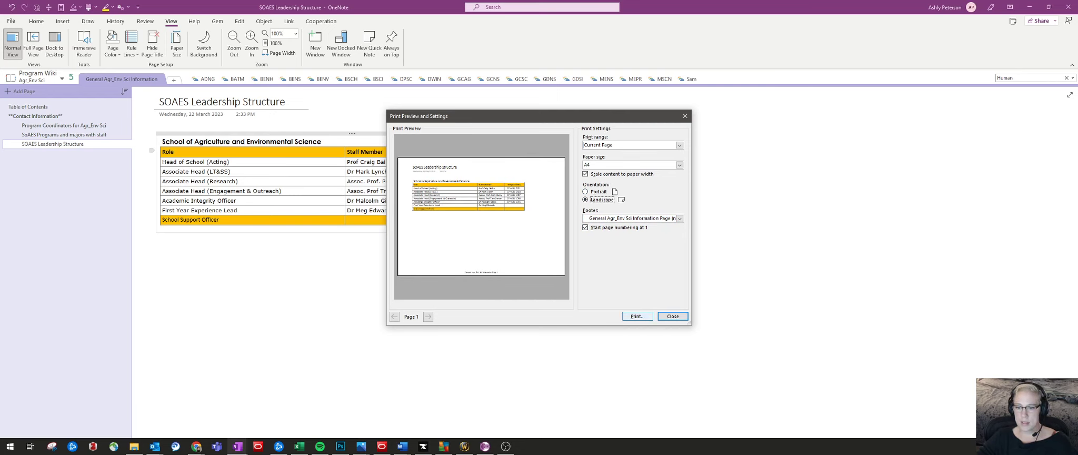
{"action": "left_click", "coordinate": [673, 316]}
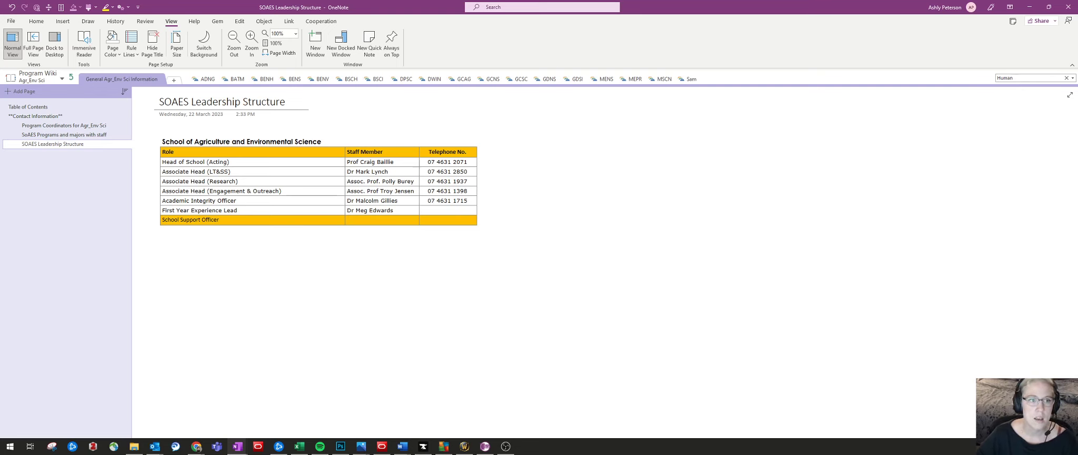
Show the paper size settings for the page and set its size to A4.
{"action": "left_click", "coordinate": [177, 45]}
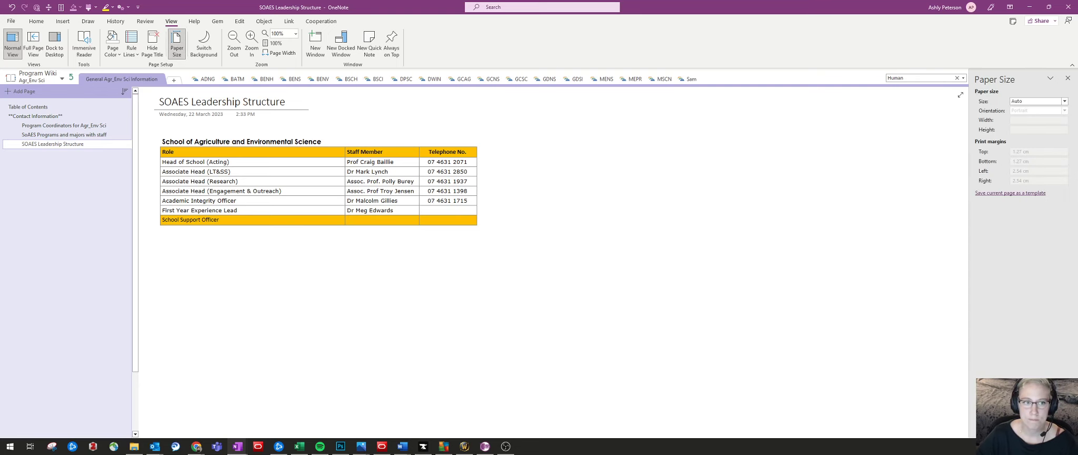
{"action": "left_click", "coordinate": [1065, 101]}
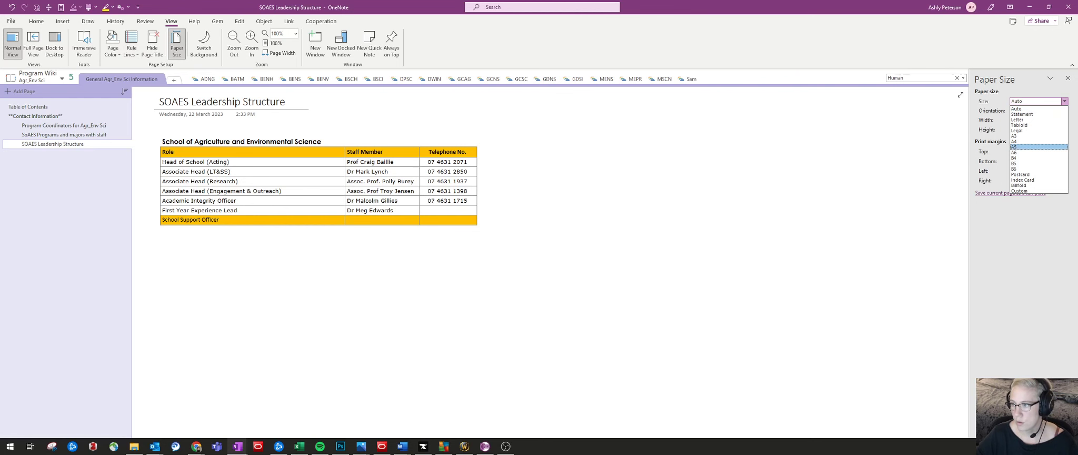
{"action": "left_click", "coordinate": [1032, 140]}
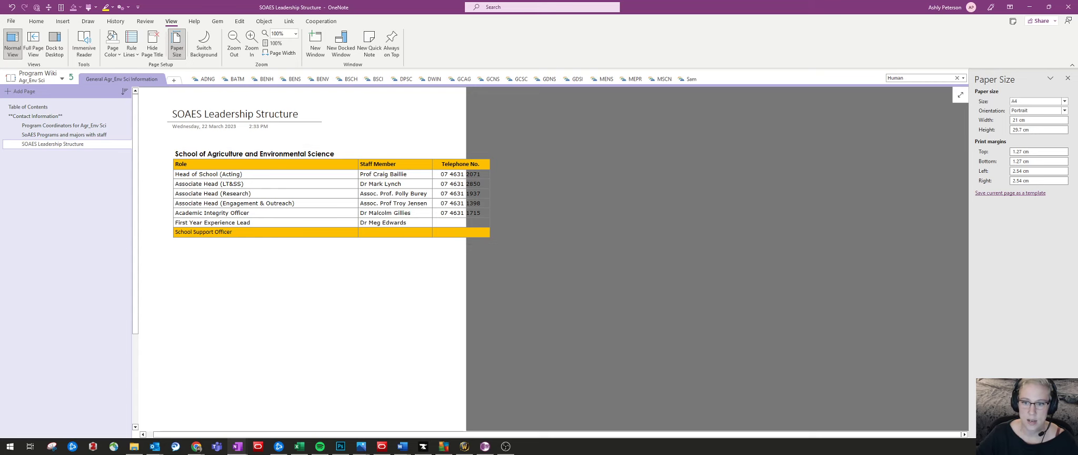
Shift and narrow the staff table's container to fit the A4 page width, and narrow the Role column.
{"action": "left_click_drag", "start_coordinate": [365, 146], "coordinate": [348, 145]}
{"action": "left_click_drag", "start_coordinate": [542, 145], "coordinate": [440, 146]}
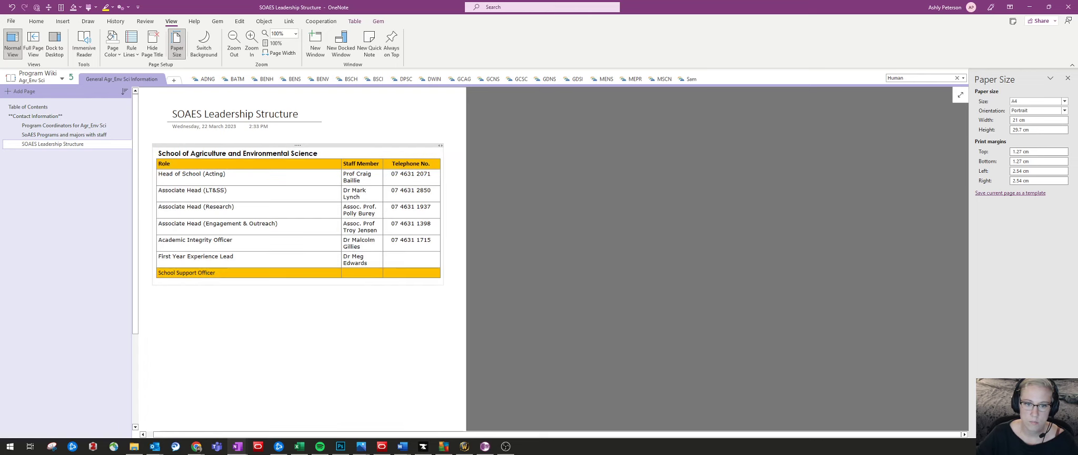
{"action": "left_click_drag", "start_coordinate": [342, 173], "coordinate": [320, 174]}
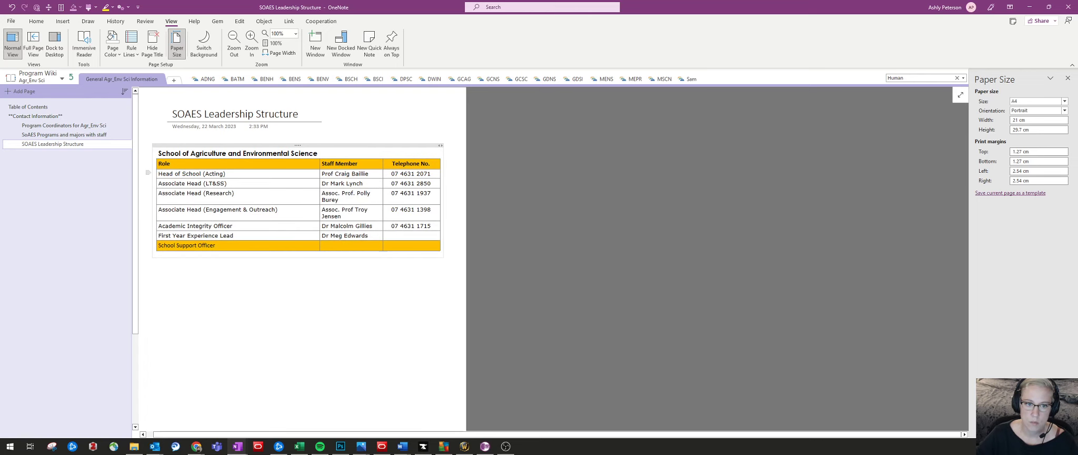
Check where the A4 page ends, re-enter its width as 21 cm, and try to leave the page height blank.
{"action": "scroll", "coordinate": [320, 182], "scroll_direction": "down", "scroll_amount": 8}
{"action": "scroll", "coordinate": [320, 208], "scroll_direction": "up", "scroll_amount": 8}
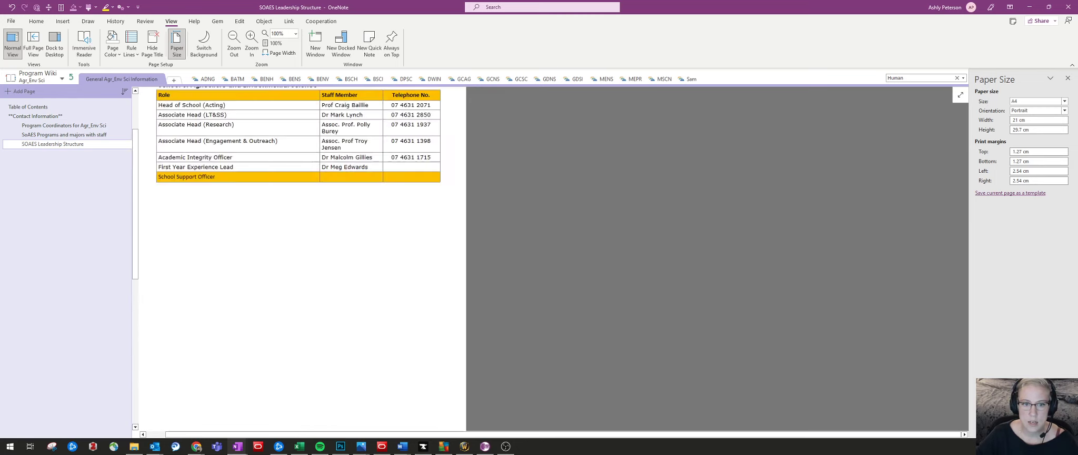
{"action": "scroll", "coordinate": [385, 120], "scroll_direction": "down", "scroll_amount": 8}
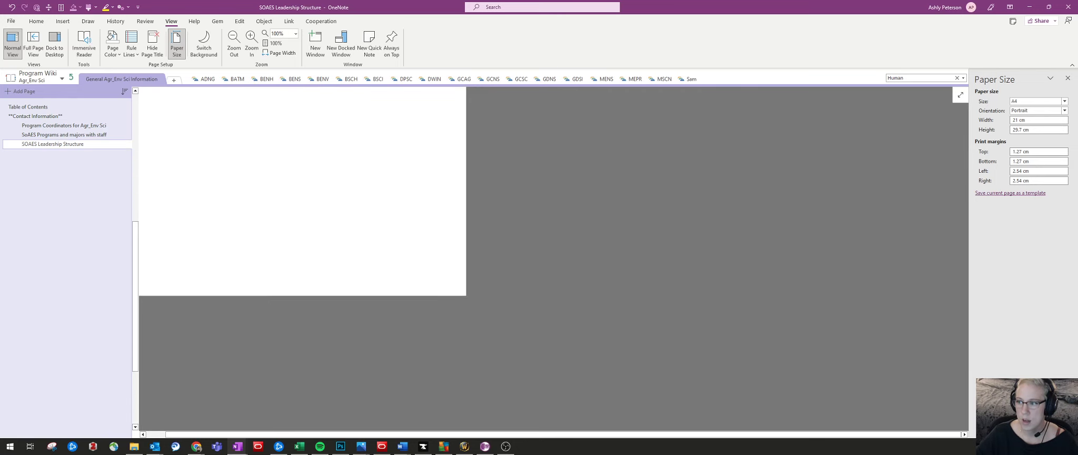
{"action": "scroll", "coordinate": [385, 119], "scroll_direction": "up", "scroll_amount": 7}
{"action": "scroll", "coordinate": [386, 120], "scroll_direction": "up", "scroll_amount": 1}
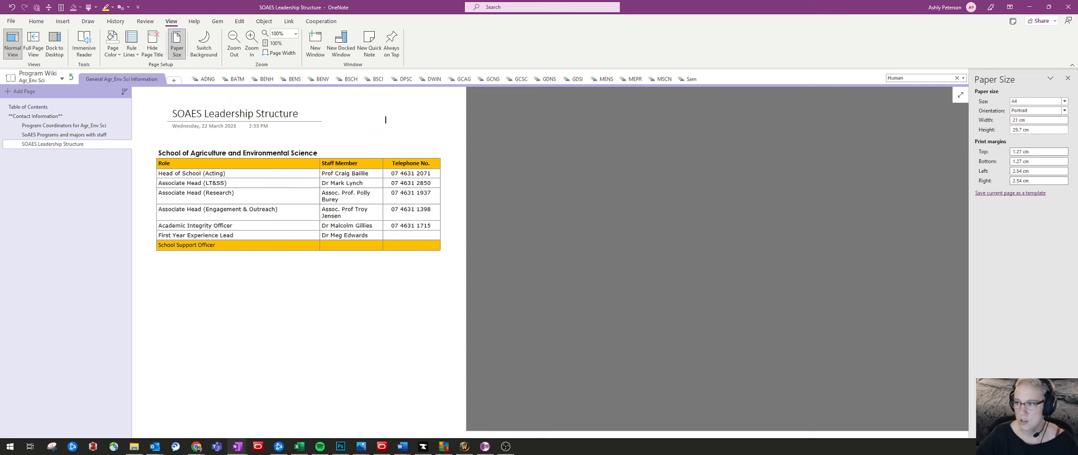
{"action": "left_click", "coordinate": [1032, 120]}
{"action": "key", "text": "BackSpace"}
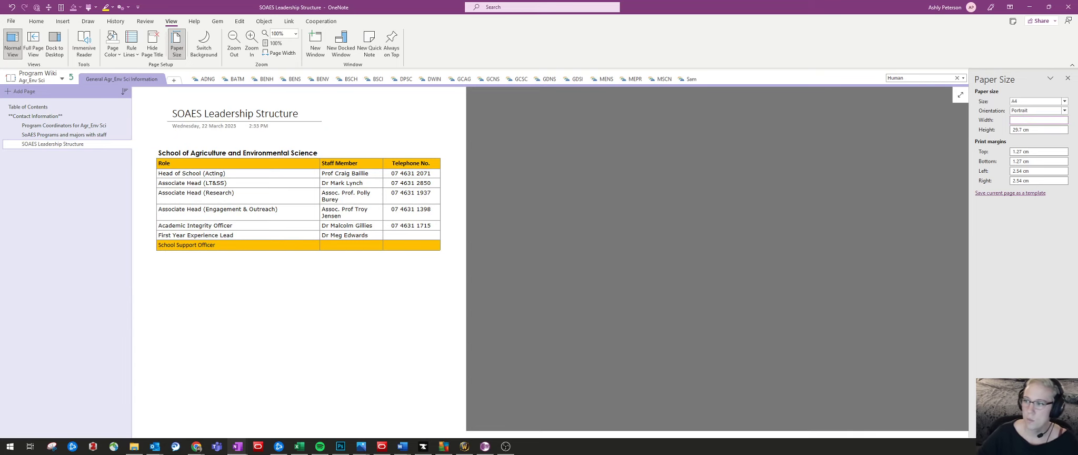
{"action": "type", "text": "21"}
{"action": "key", "text": "Tab"}
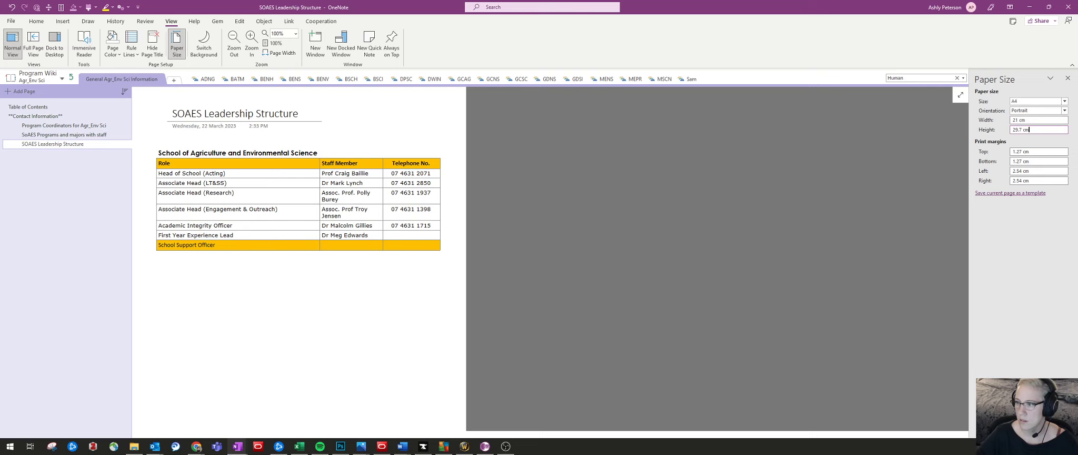
{"action": "key", "text": "BackSpace"}
{"action": "key", "text": "Return"}
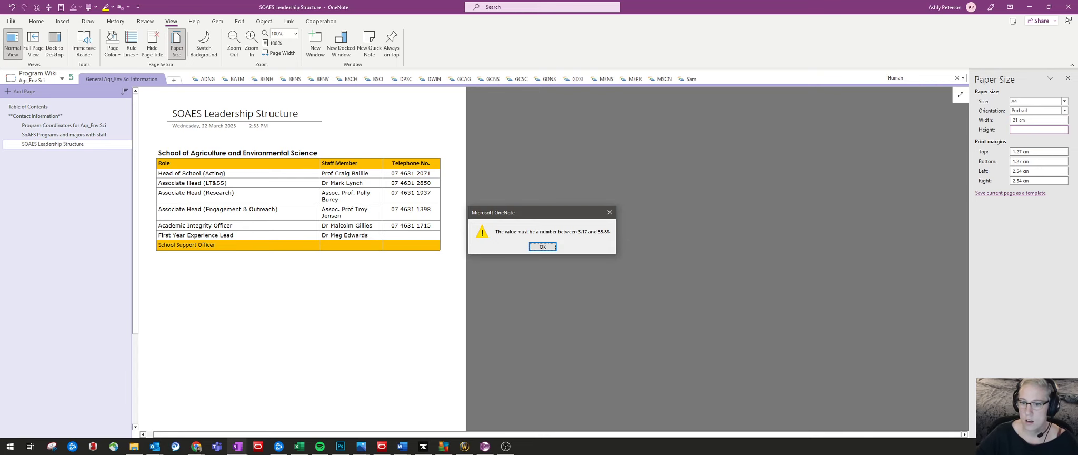
{"action": "key", "text": "Return"}
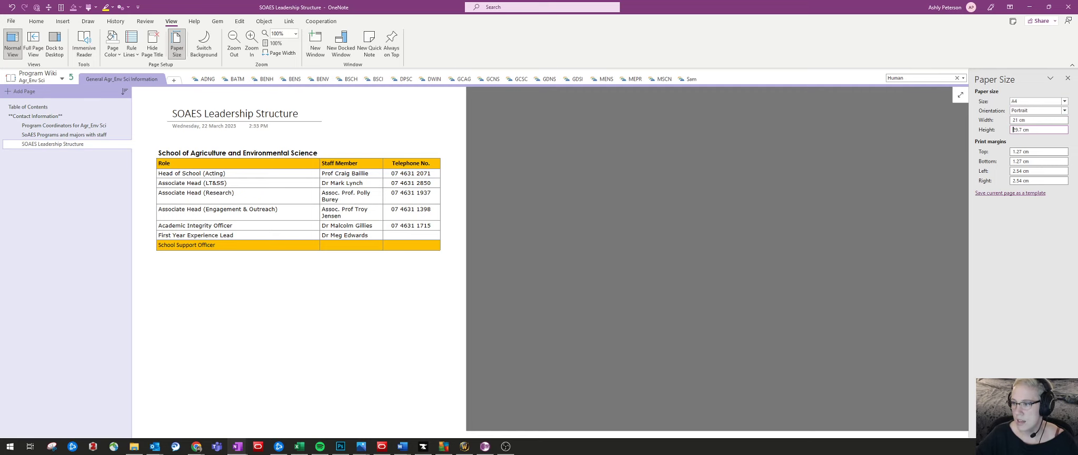
Try to set the page height to 500 cm and check the page's extent below the table.
{"action": "left_click_drag", "start_coordinate": [1013, 130], "coordinate": [1029, 129]}
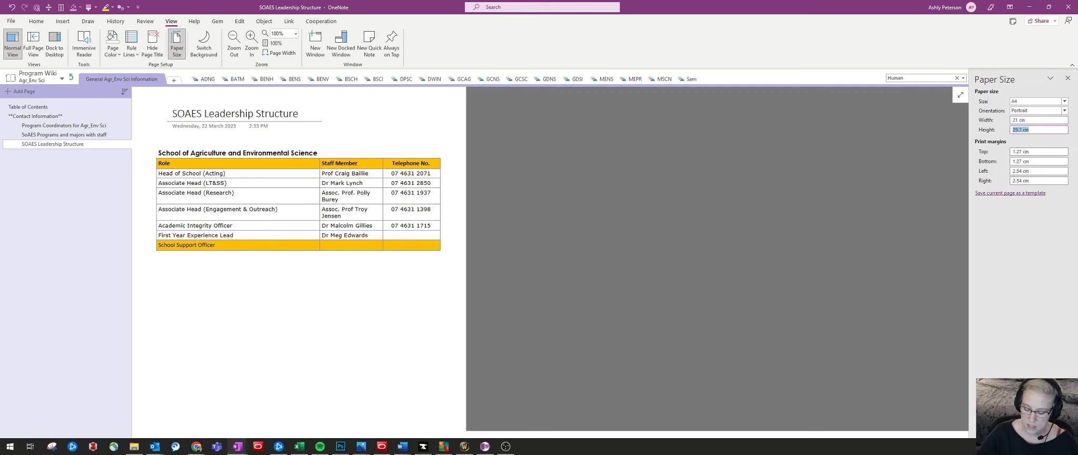
{"action": "type", "text": "500"}
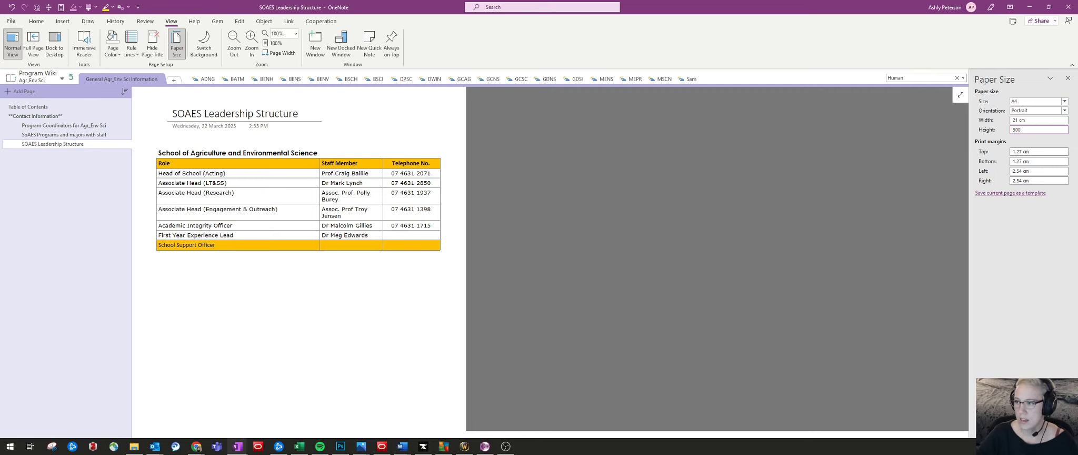
{"action": "key", "text": "Tab"}
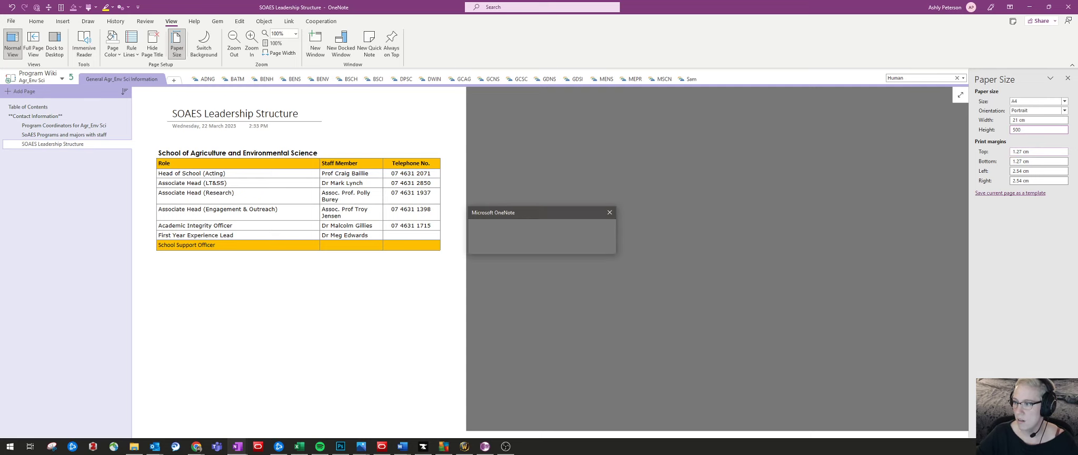
{"action": "key", "text": "Return"}
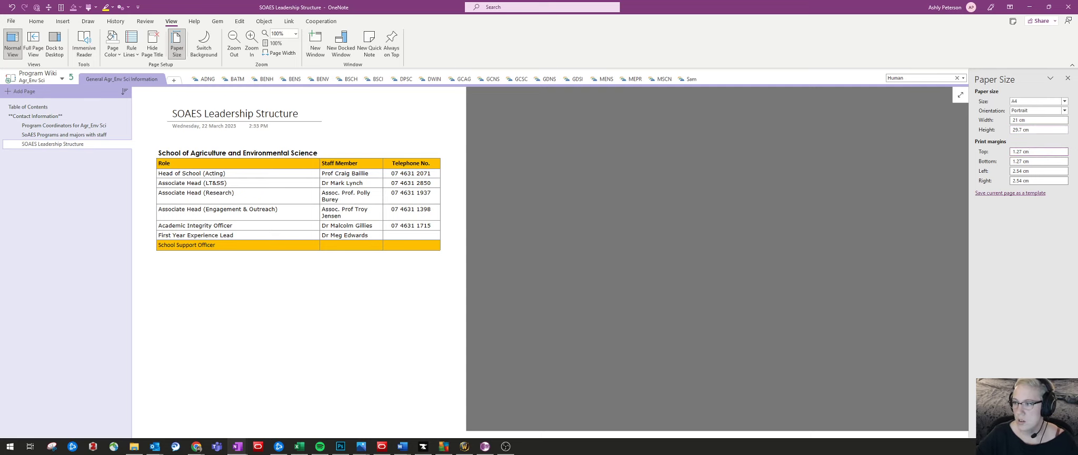
{"action": "left_click", "coordinate": [1035, 131]}
{"action": "scroll", "coordinate": [337, 226], "scroll_direction": "down", "scroll_amount": 5}
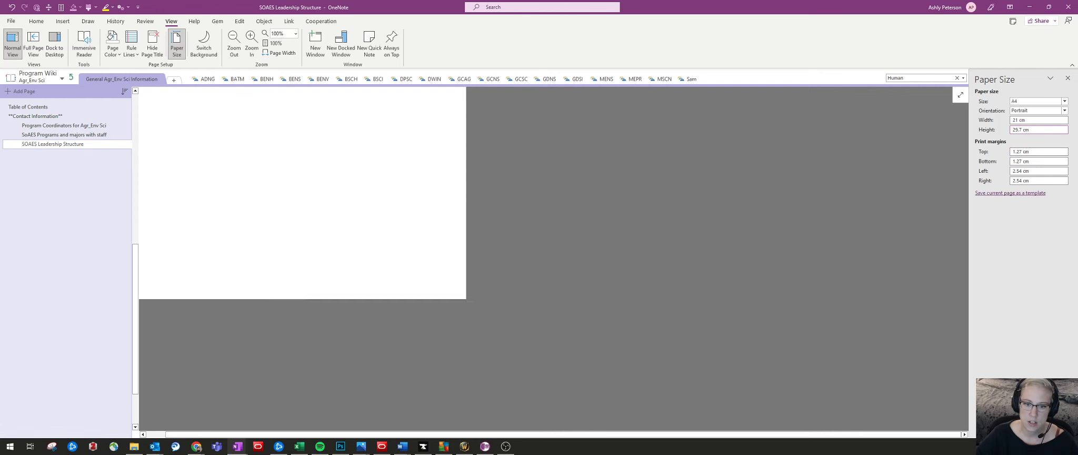
{"action": "scroll", "coordinate": [303, 258], "scroll_direction": "up", "scroll_amount": 5}
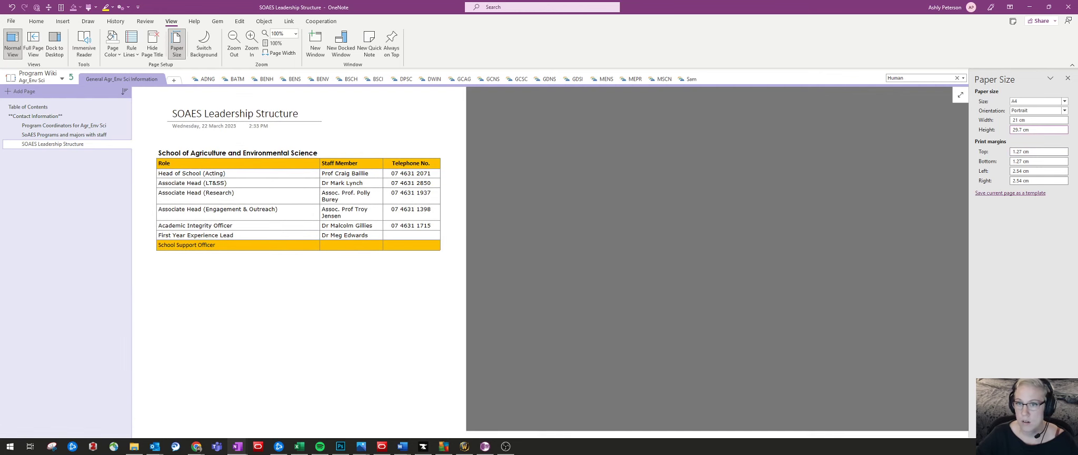
{"action": "scroll", "coordinate": [298, 169], "scroll_direction": "down", "scroll_amount": 2}
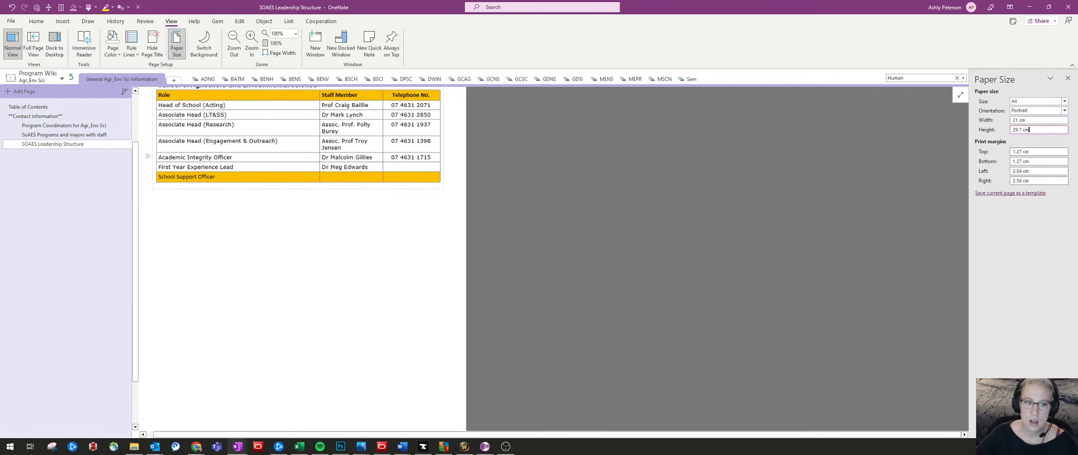
Check the A4 page's extent below the staff table and set the paper size to Auto.
{"action": "scroll", "coordinate": [298, 168], "scroll_direction": "up", "scroll_amount": 2}
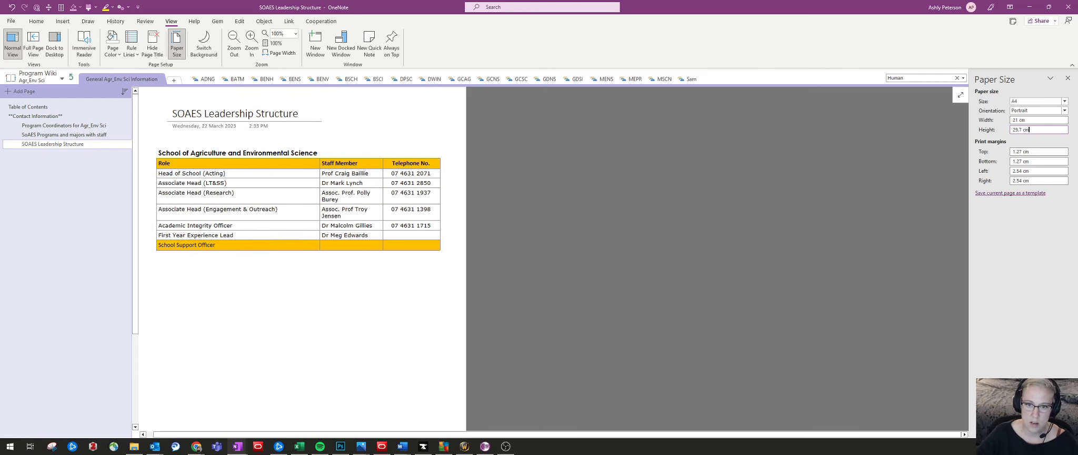
{"action": "scroll", "coordinate": [299, 258], "scroll_direction": "down", "scroll_amount": 5}
{"action": "scroll", "coordinate": [299, 258], "scroll_direction": "up", "scroll_amount": 5}
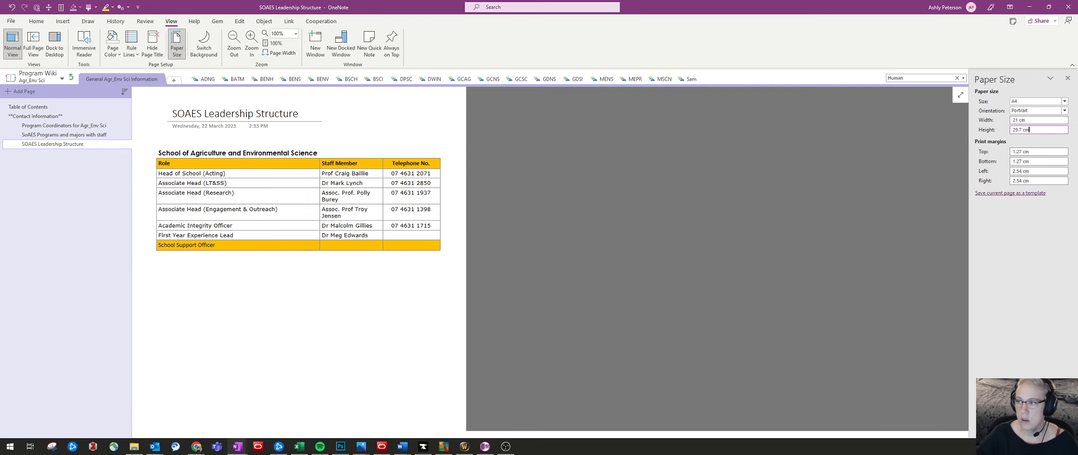
{"action": "left_click", "coordinate": [1065, 101]}
{"action": "left_click", "coordinate": [1027, 108]}
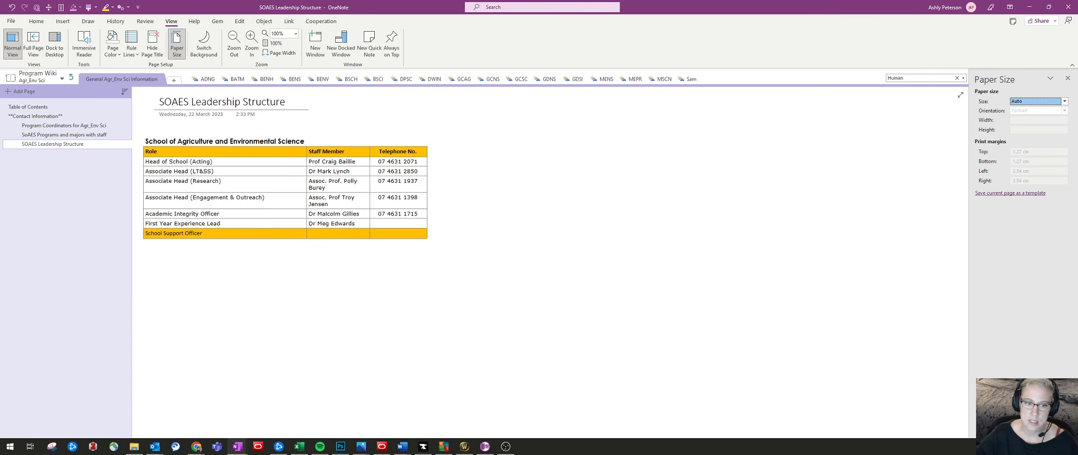
{"action": "scroll", "coordinate": [550, 262], "scroll_direction": "down", "scroll_amount": 3}
{"action": "scroll", "coordinate": [550, 262], "scroll_direction": "up", "scroll_amount": 3}
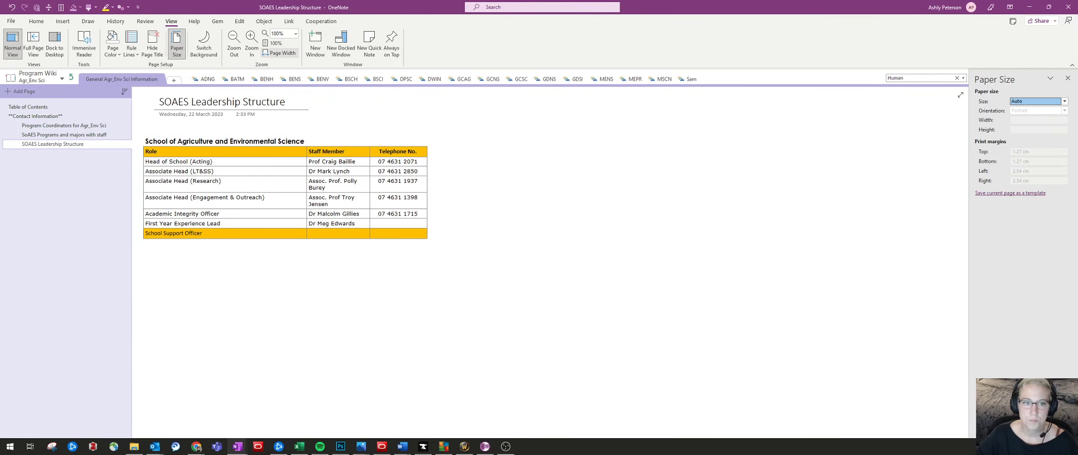
Fit the view to the page width and reduce the zoom to 137%.
{"action": "left_click", "coordinate": [279, 53]}
{"action": "scroll", "coordinate": [550, 262], "scroll_direction": "down", "scroll_amount": 5}
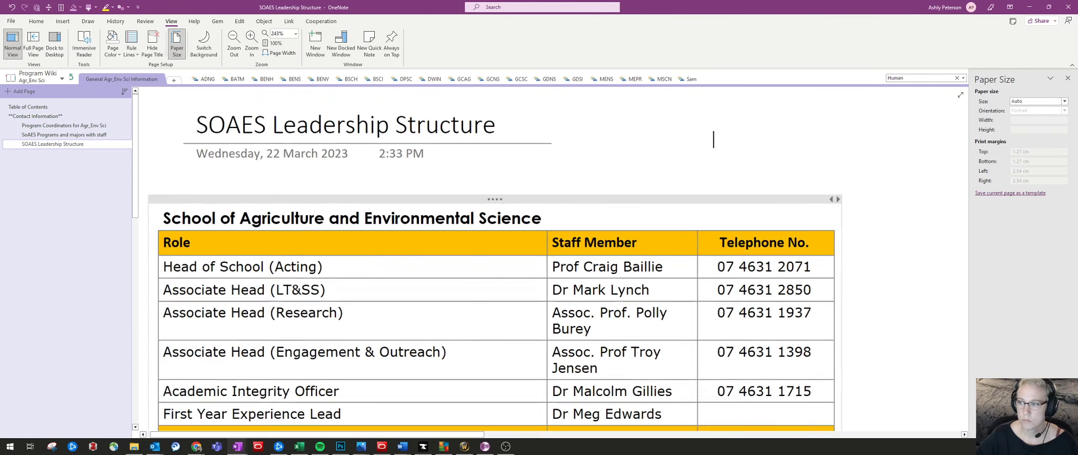
{"action": "scroll", "coordinate": [464, 114], "scroll_direction": "down", "scroll_amount": 3}
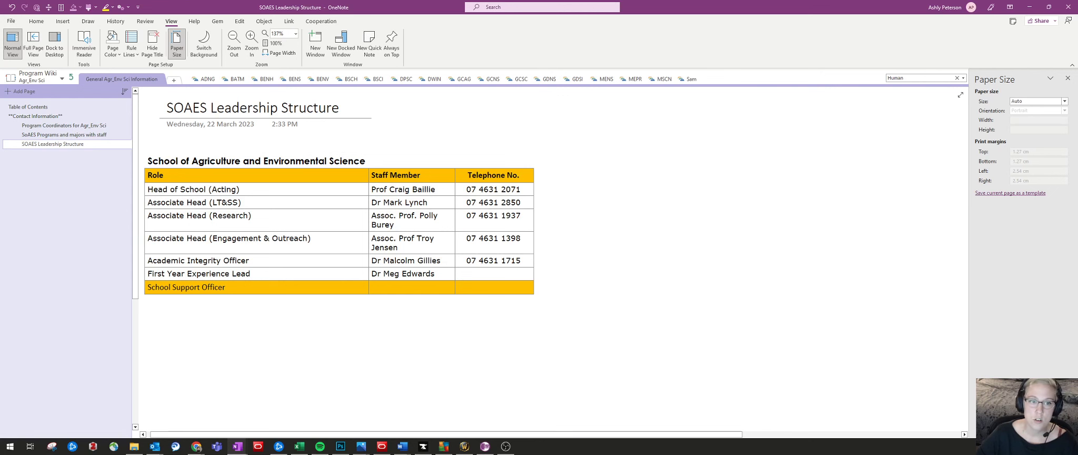
Look into the ADNG section group and return to the SOAES Leadership Structure page.
{"action": "left_click", "coordinate": [208, 79]}
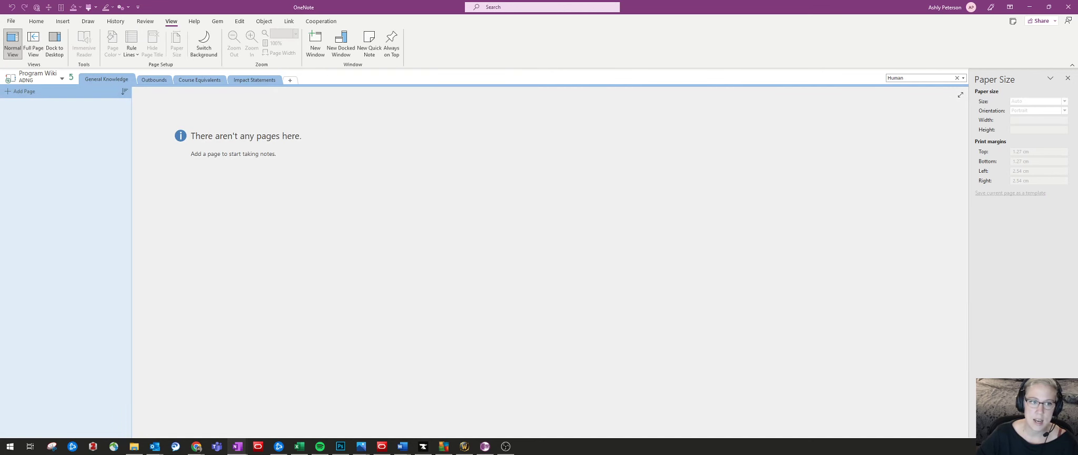
{"action": "left_click", "coordinate": [71, 77]}
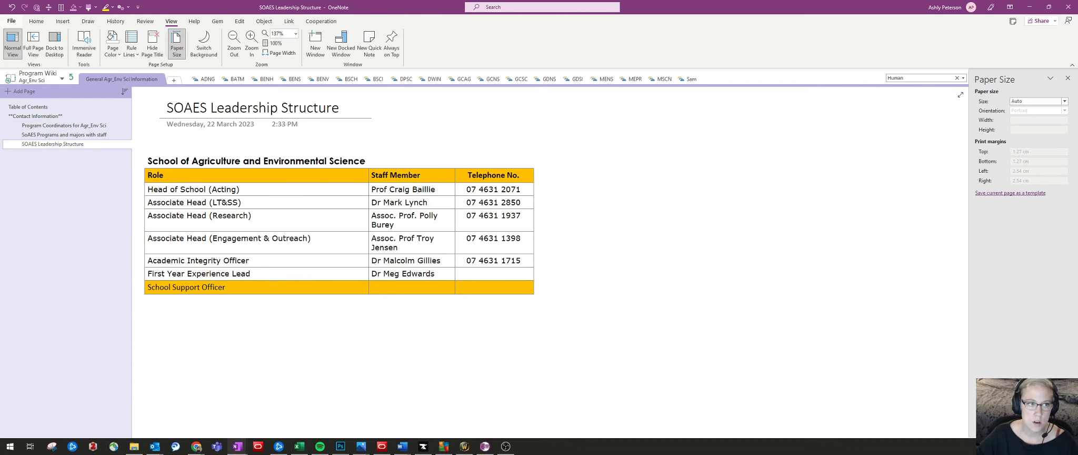
{"action": "key", "text": "alt+f"}
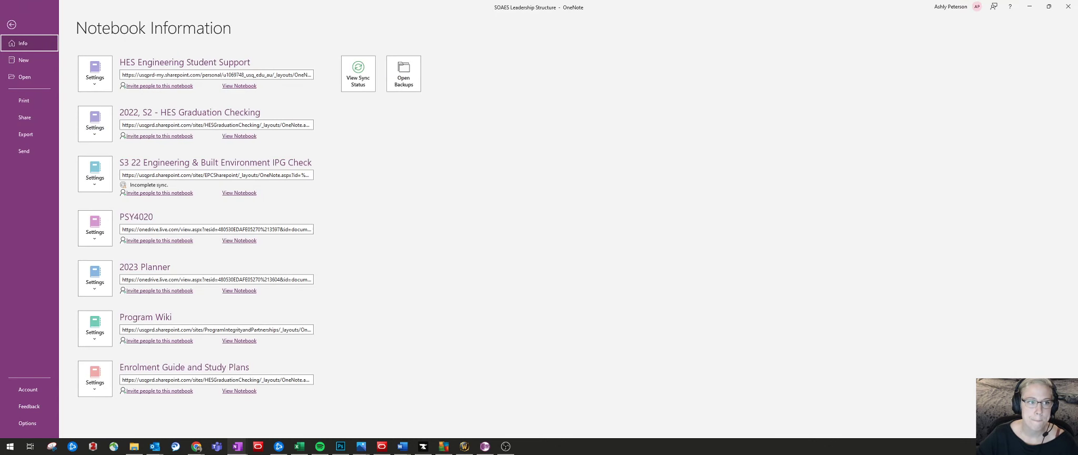
{"action": "left_click", "coordinate": [25, 134]}
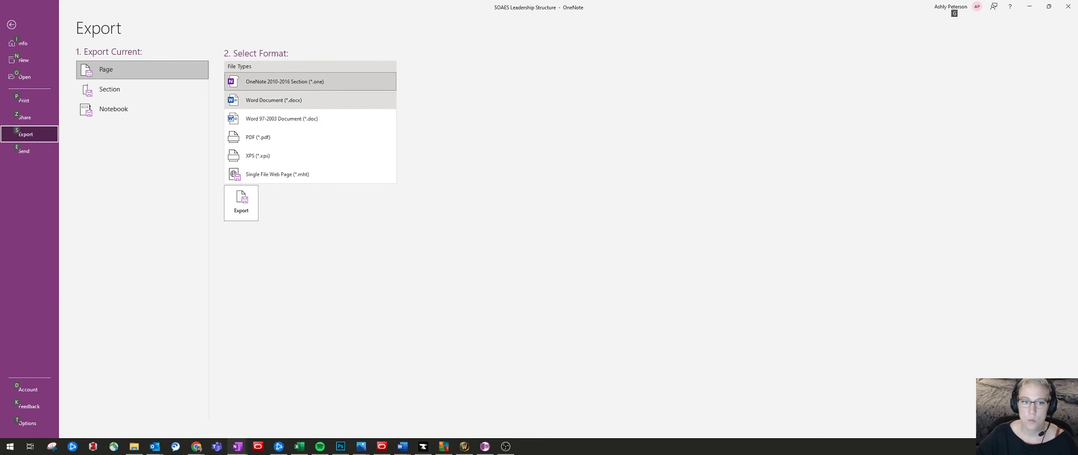
{"action": "key", "text": "Escape"}
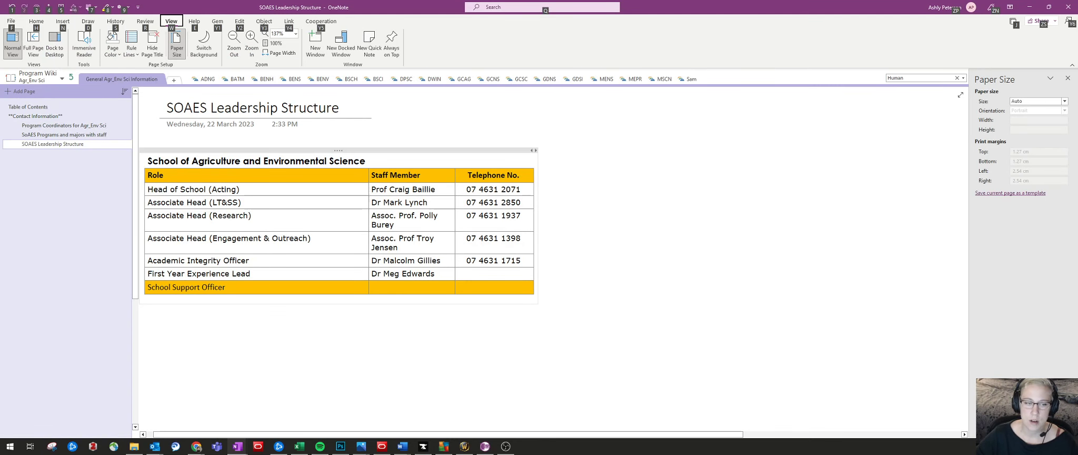
Export the current page as a Word Document (*.docx) named SOAES Leadership Structure.docx.
{"action": "key", "text": "f"}
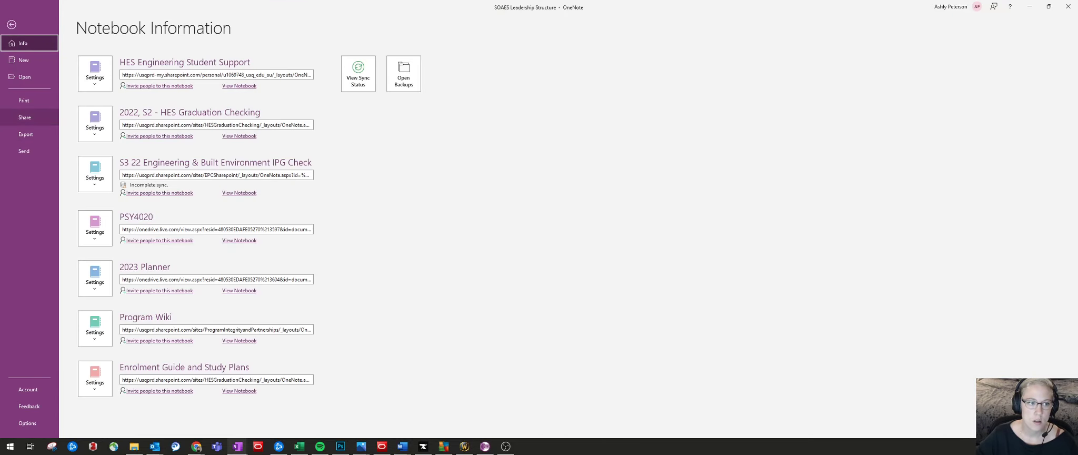
{"action": "left_click", "coordinate": [27, 134]}
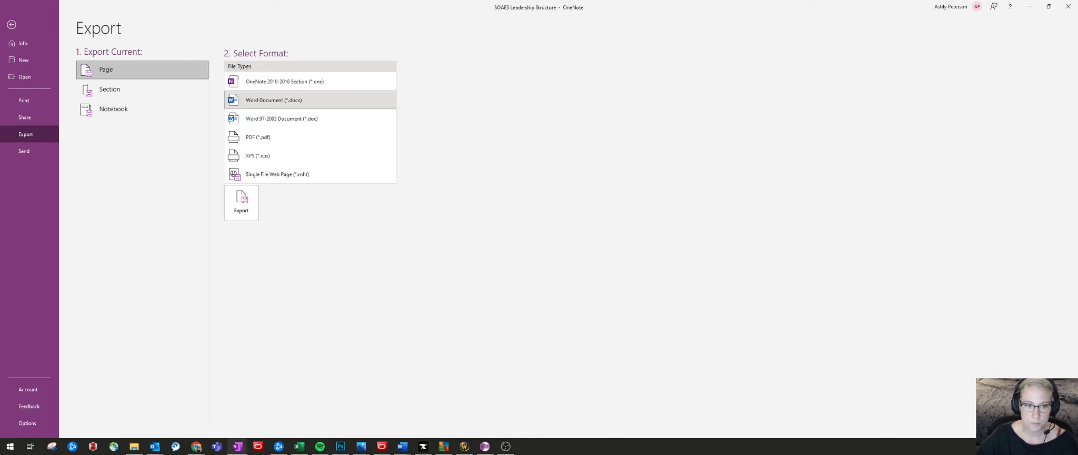
{"action": "left_click", "coordinate": [274, 100]}
{"action": "left_click", "coordinate": [241, 203]}
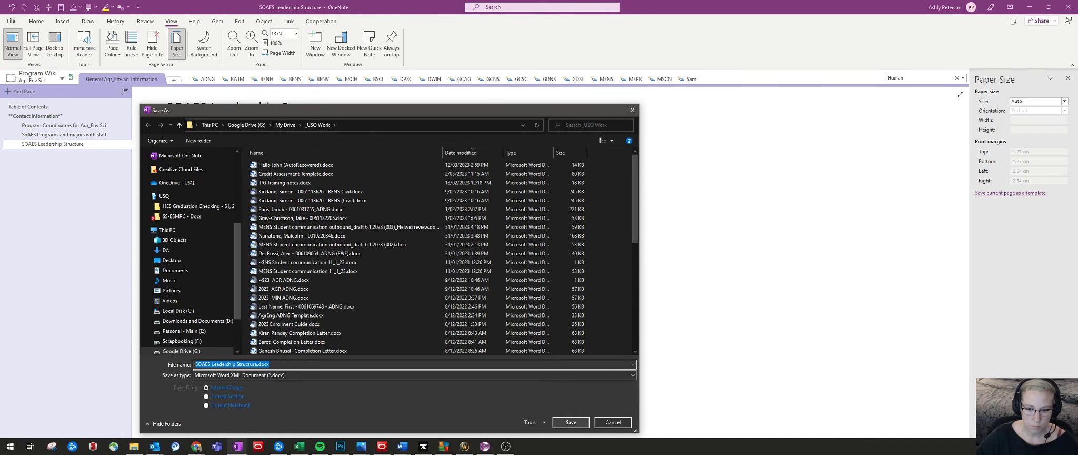
{"action": "key", "text": "Escape"}
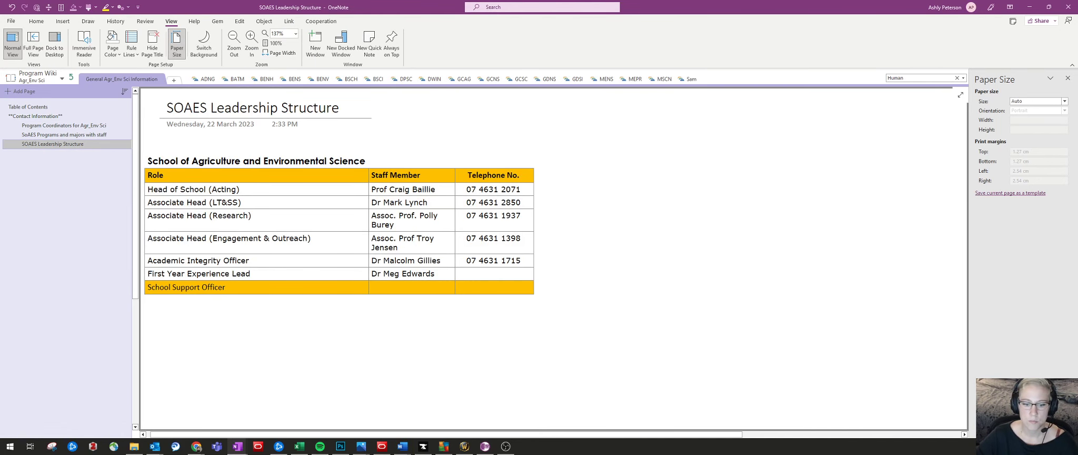
Switch to Word and show the exported SOAES Leadership Structure.docx in a maximized window.
{"action": "left_click", "coordinate": [402, 447]}
{"action": "left_click", "coordinate": [550, 21]}
{"action": "left_click", "coordinate": [564, 77]}
{"action": "left_click", "coordinate": [843, 145]}
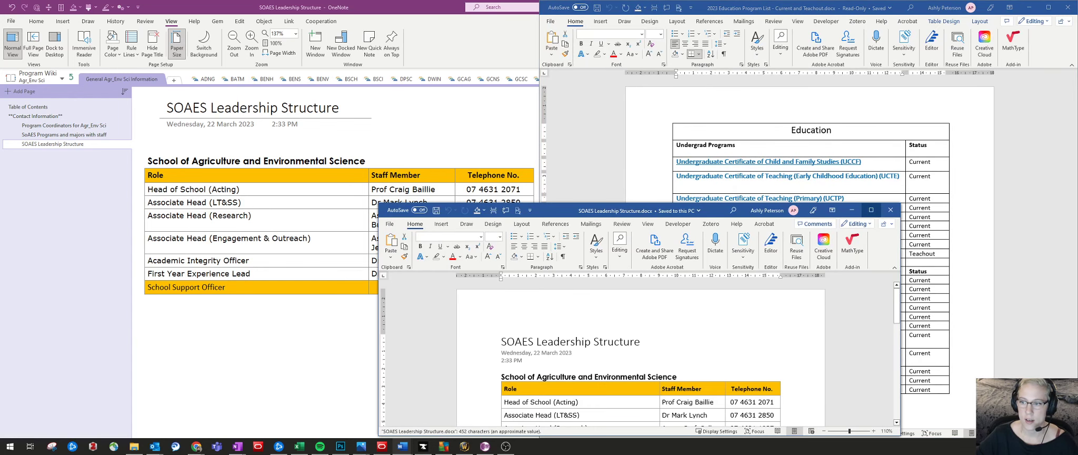
{"action": "left_click", "coordinate": [871, 210]}
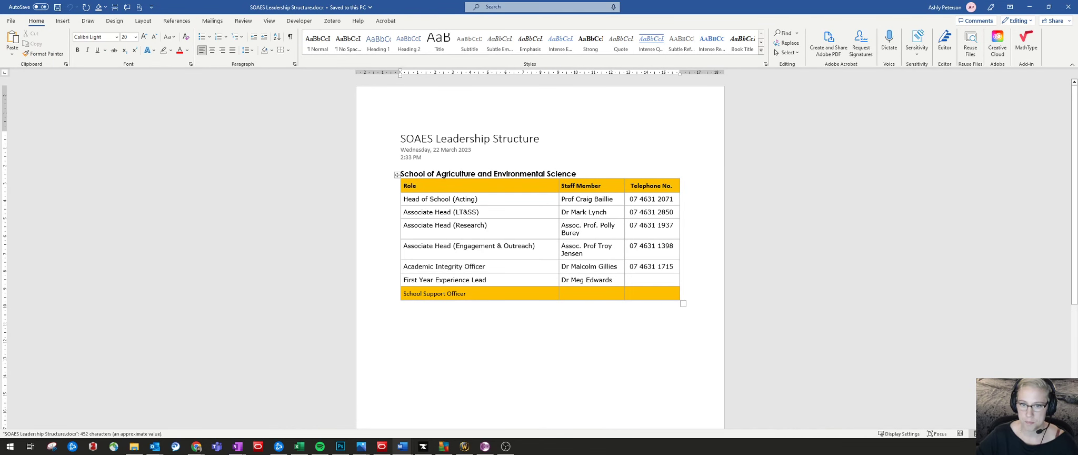
Examine how the table and page came out in the Word export, and minimize Word to return to OneNote.
{"action": "scroll", "coordinate": [541, 253], "scroll_direction": "down", "scroll_amount": 3}
{"action": "scroll", "coordinate": [540, 253], "scroll_direction": "up", "scroll_amount": 3}
{"action": "scroll", "coordinate": [540, 253], "scroll_direction": "down", "scroll_amount": 6}
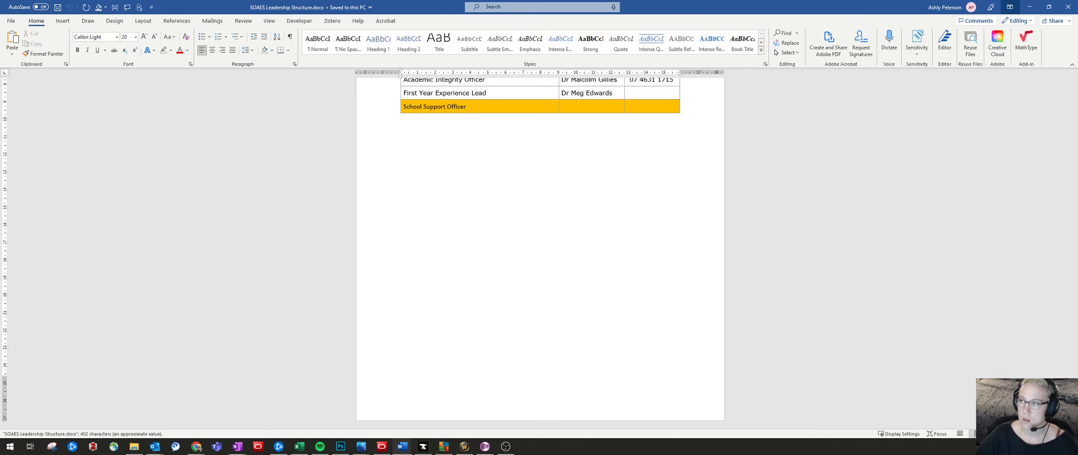
{"action": "left_click", "coordinate": [1030, 7]}
{"action": "left_click", "coordinate": [1030, 7]}
{"action": "left_click", "coordinate": [372, 126]}
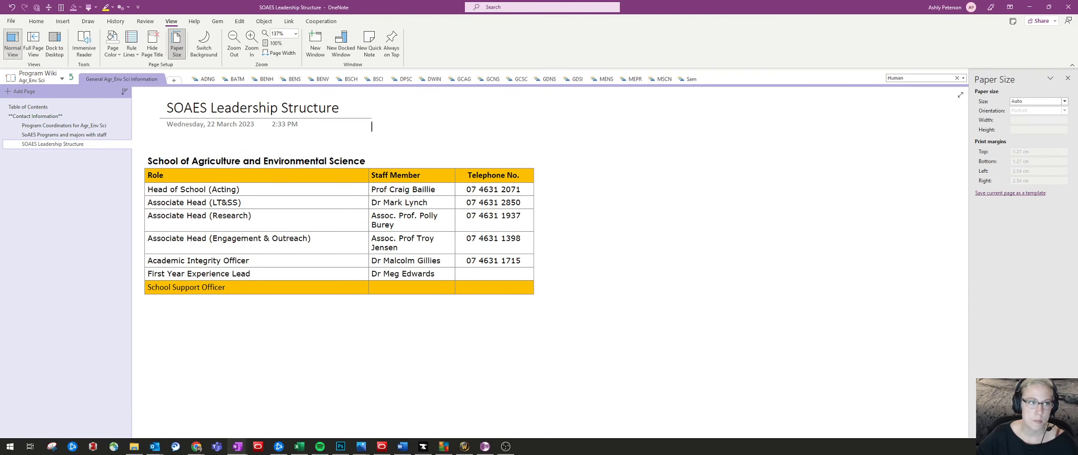
Show the export options for the section and the notebook, including PDF for the section, and leave without exporting.
{"action": "left_click", "coordinate": [11, 22]}
{"action": "left_click", "coordinate": [25, 134]}
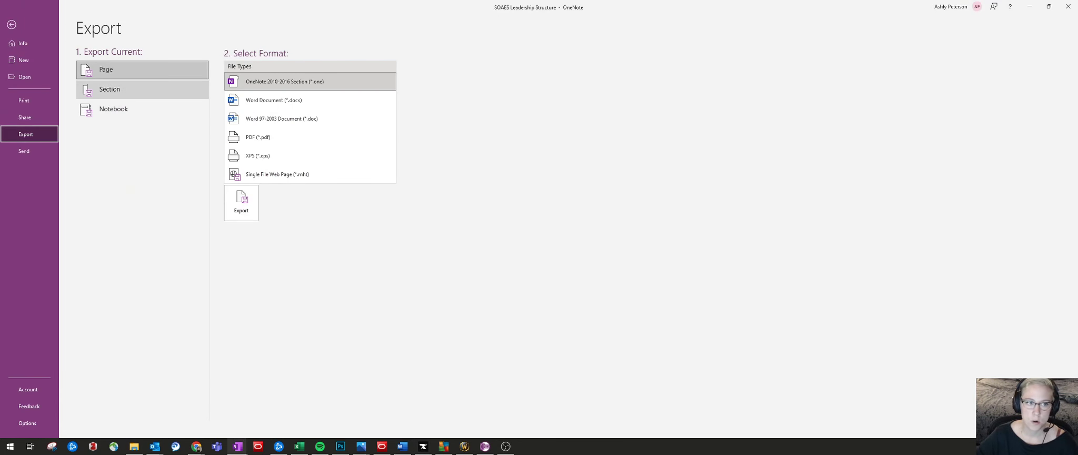
{"action": "left_click", "coordinate": [142, 89]}
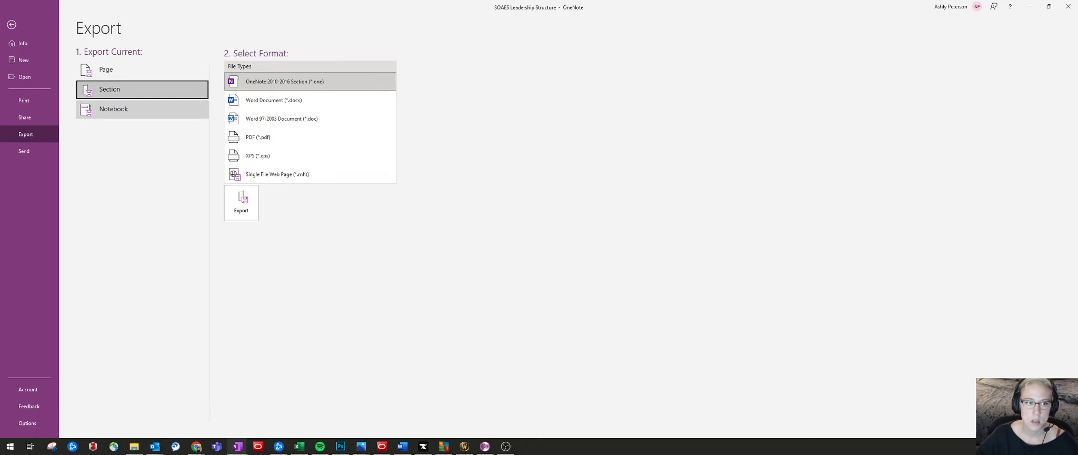
{"action": "left_click", "coordinate": [142, 109]}
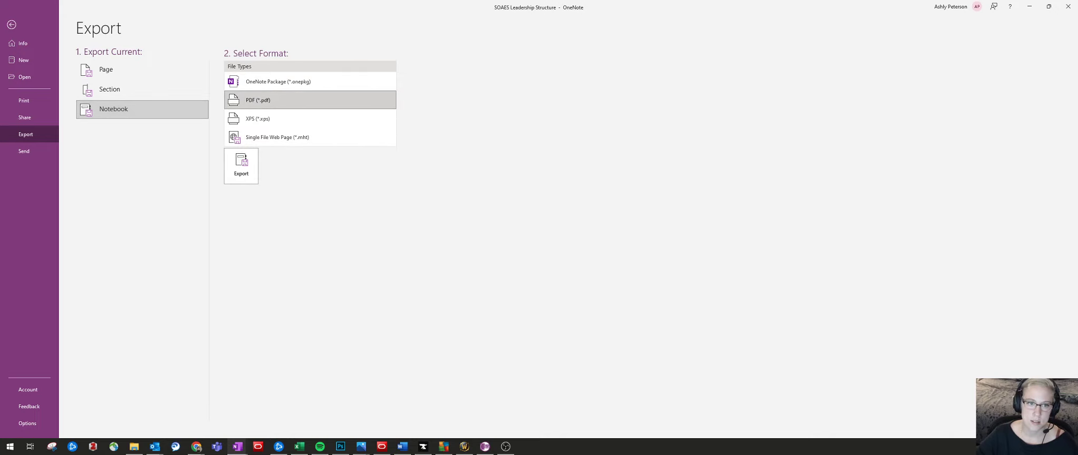
{"action": "left_click", "coordinate": [142, 89]}
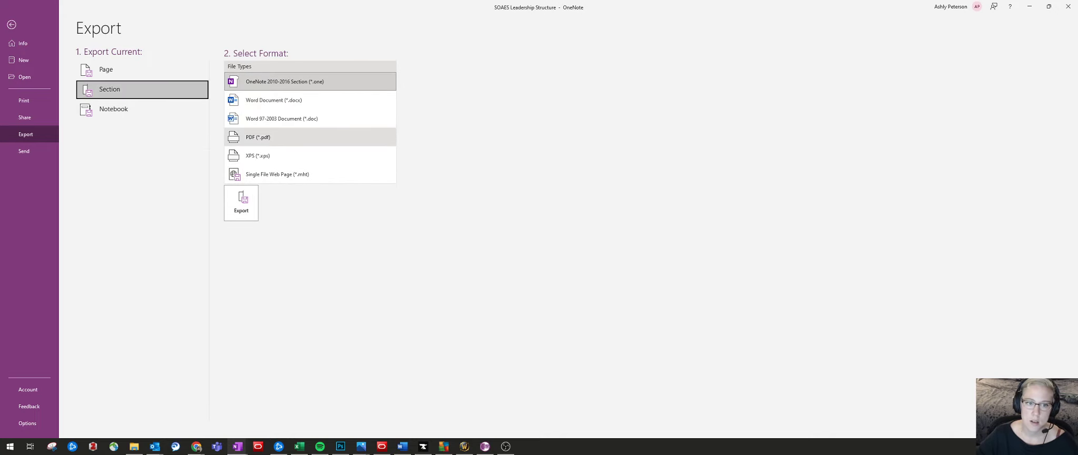
{"action": "left_click", "coordinate": [284, 138]}
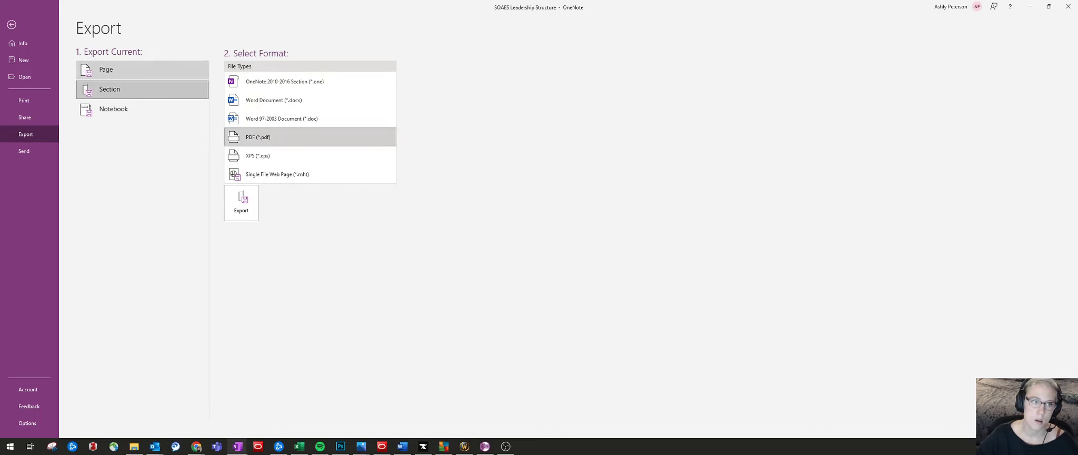
{"action": "left_click", "coordinate": [142, 69]}
{"action": "left_click", "coordinate": [12, 24]}
Show the Program Wiki sharing link settings with their edit and view permissions, and close the sharing dialog without sending.
{"action": "left_click", "coordinate": [11, 20]}
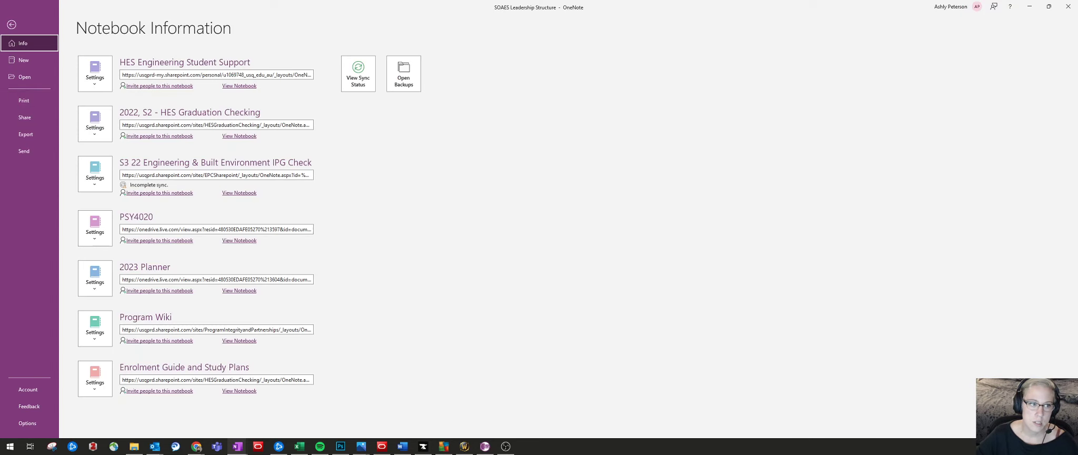
{"action": "left_click", "coordinate": [25, 116]}
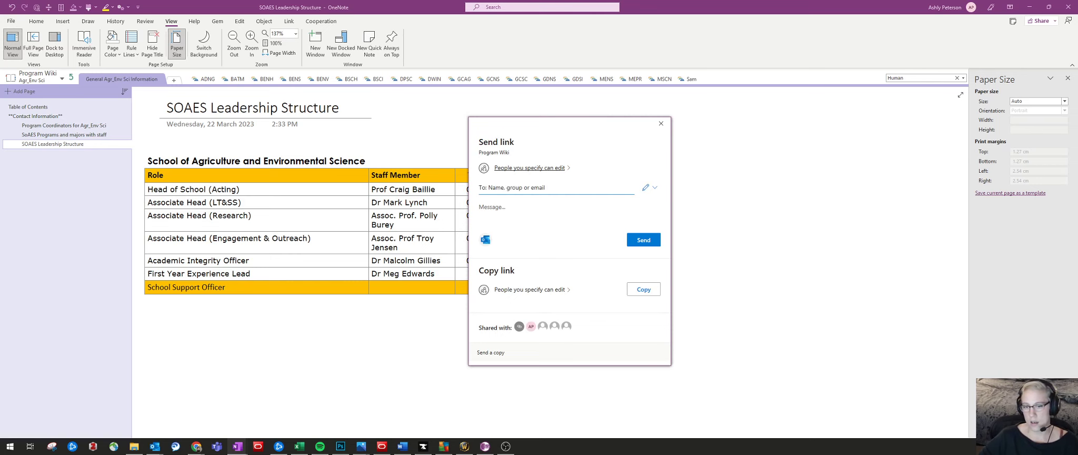
{"action": "left_click", "coordinate": [529, 167]}
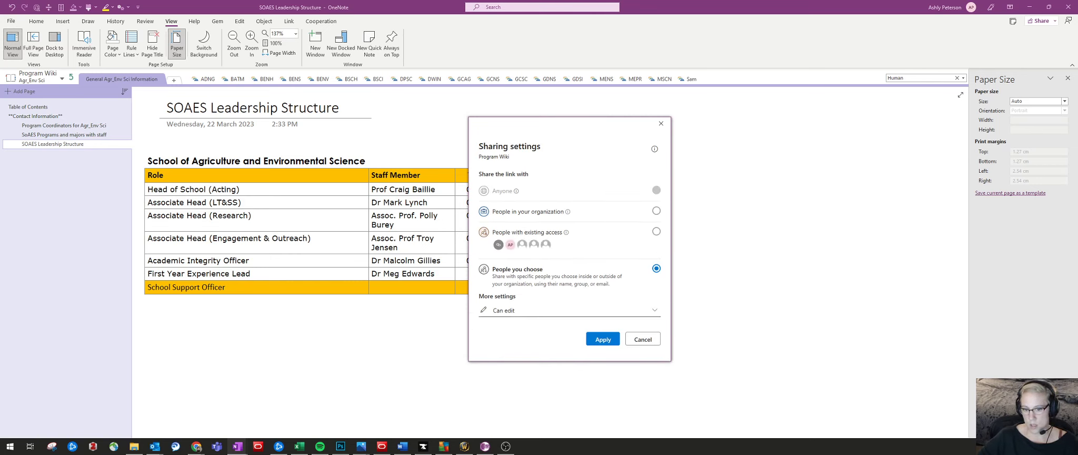
{"action": "left_click", "coordinate": [570, 310]}
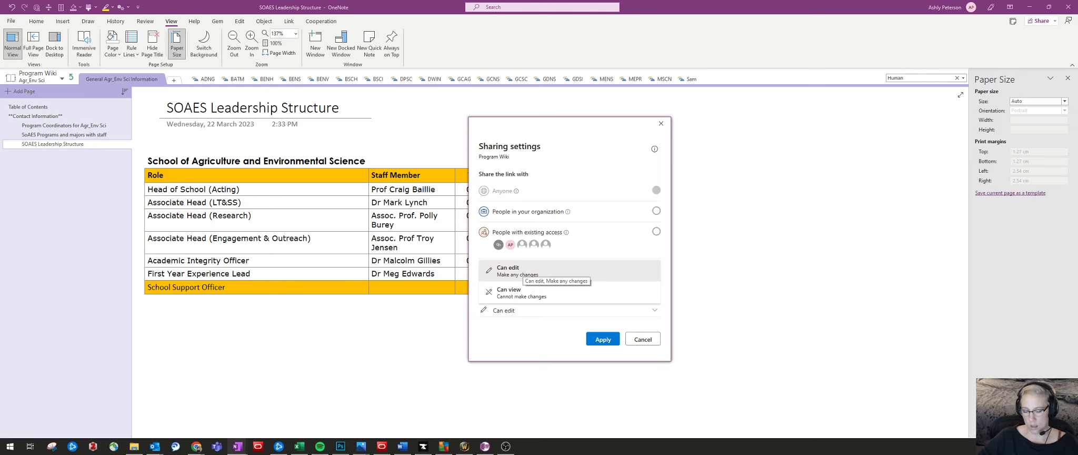
{"action": "left_click", "coordinate": [643, 339]}
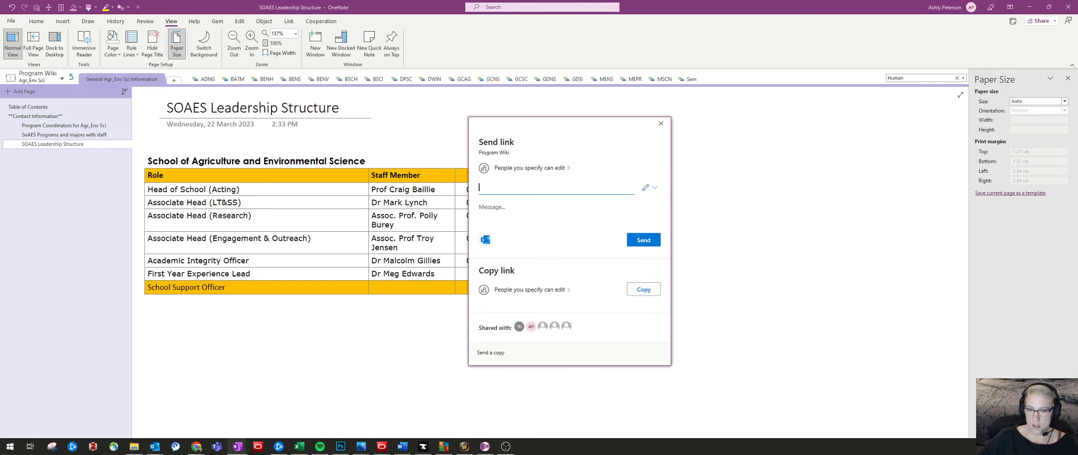
{"action": "left_click", "coordinate": [493, 207]}
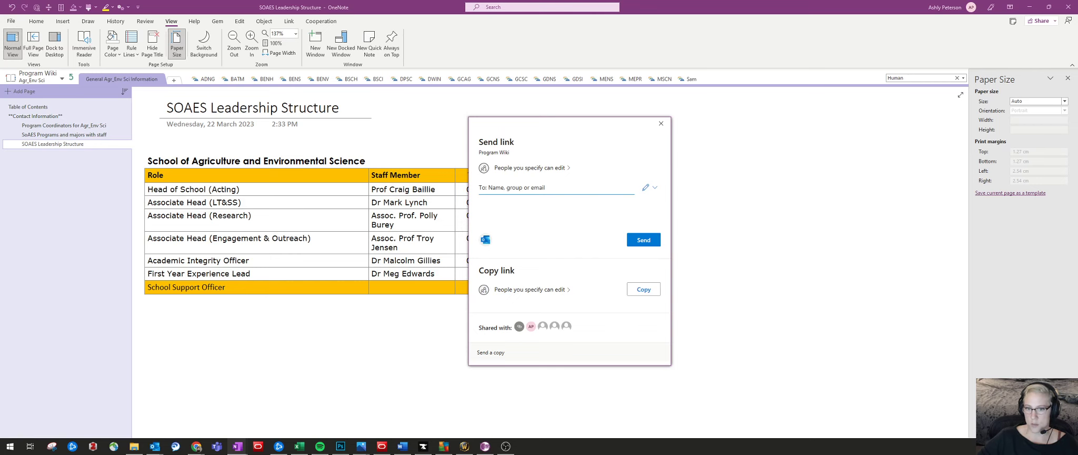
{"action": "left_click", "coordinate": [661, 123]}
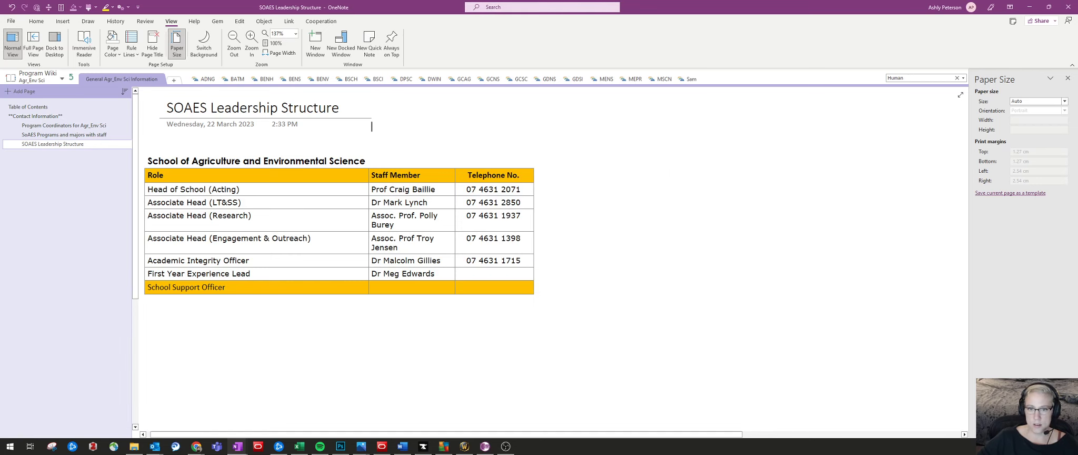
Show the options for sending the current page, including Email Page, Send as Attachment, Send as PDF, Send to Word and Send to Blog.
{"action": "left_click", "coordinate": [11, 21]}
{"action": "left_click", "coordinate": [25, 135]}
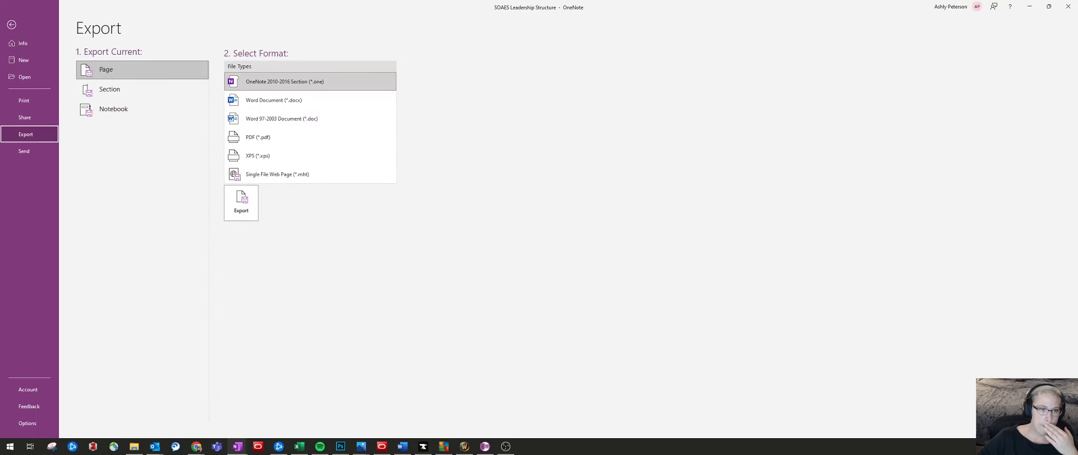
{"action": "left_click", "coordinate": [23, 151]}
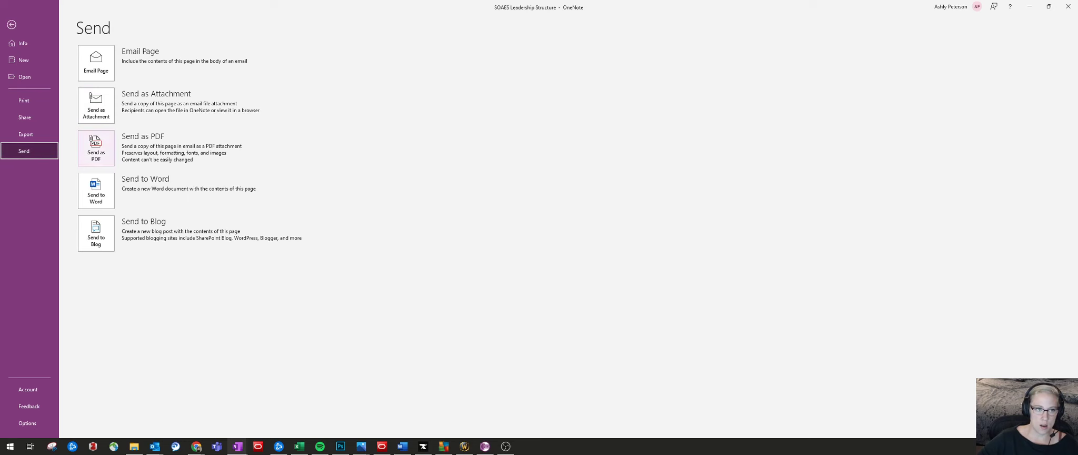
Create an email with the SOAES Leadership Structure page in its body, and discard the draft without saving it.
{"action": "key", "text": "Escape"}
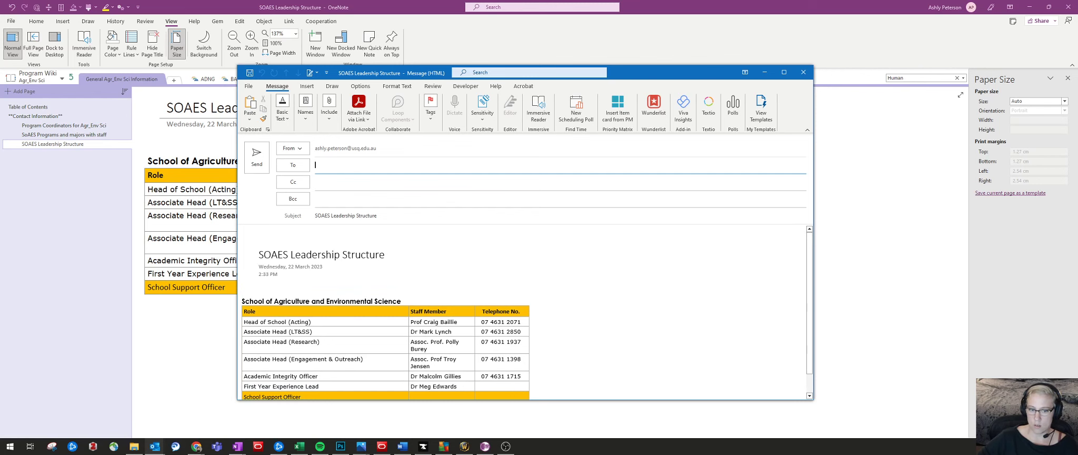
{"action": "left_click", "coordinate": [804, 72]}
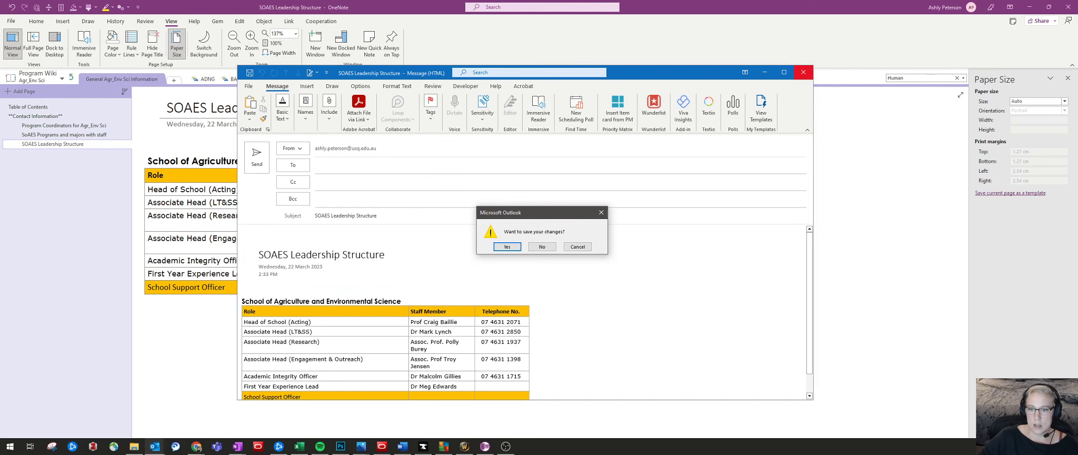
{"action": "left_click", "coordinate": [542, 247]}
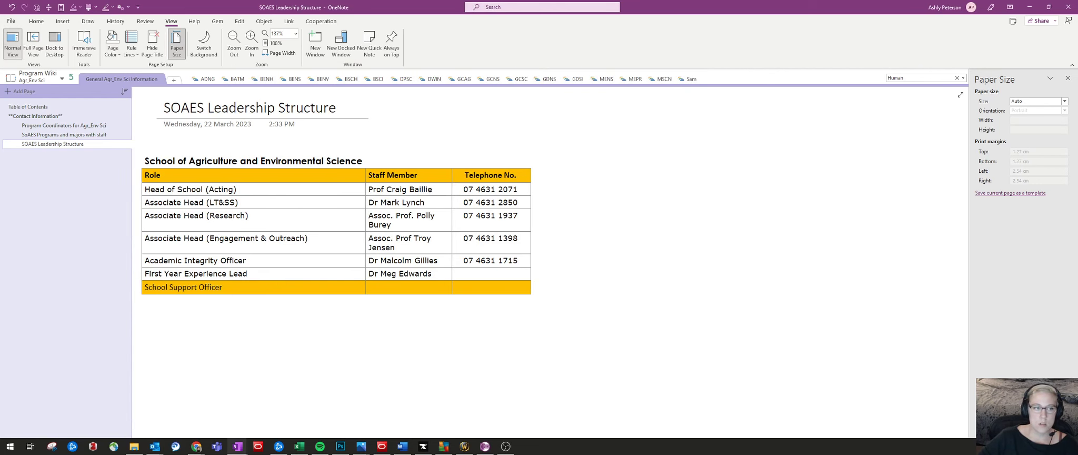
Show the Notebook Information for the open notebooks, and return to the SOAES Leadership Structure page with the Home commands displayed.
{"action": "left_click", "coordinate": [11, 21]}
{"action": "left_click", "coordinate": [11, 24]}
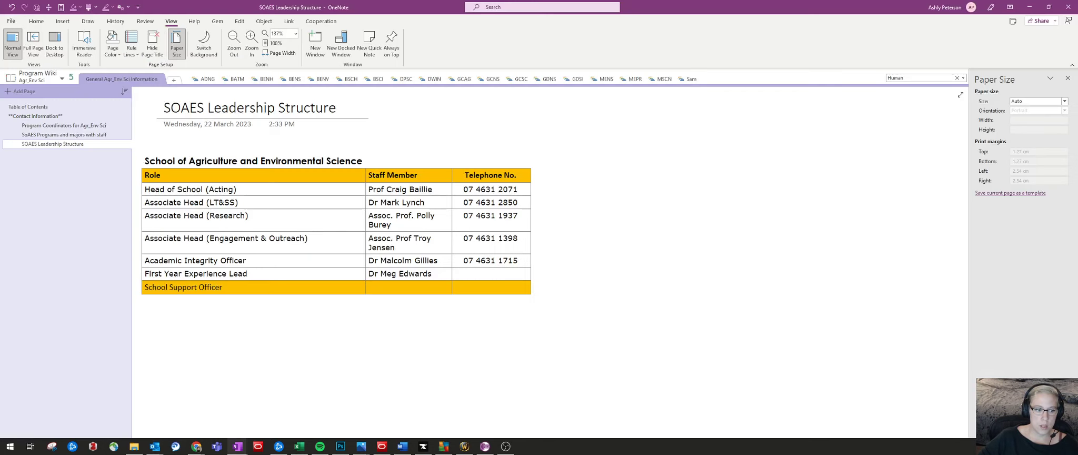
{"action": "left_click", "coordinate": [11, 21]}
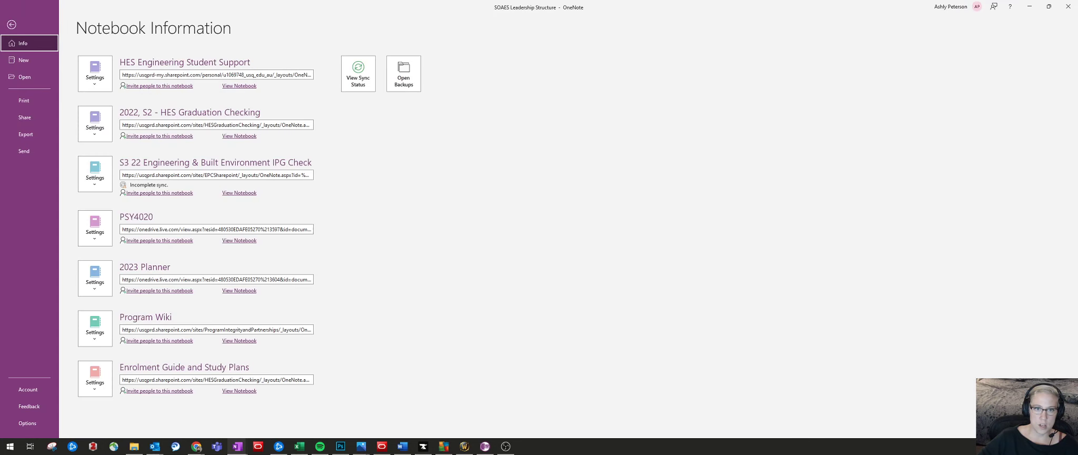
{"action": "left_click", "coordinate": [11, 25]}
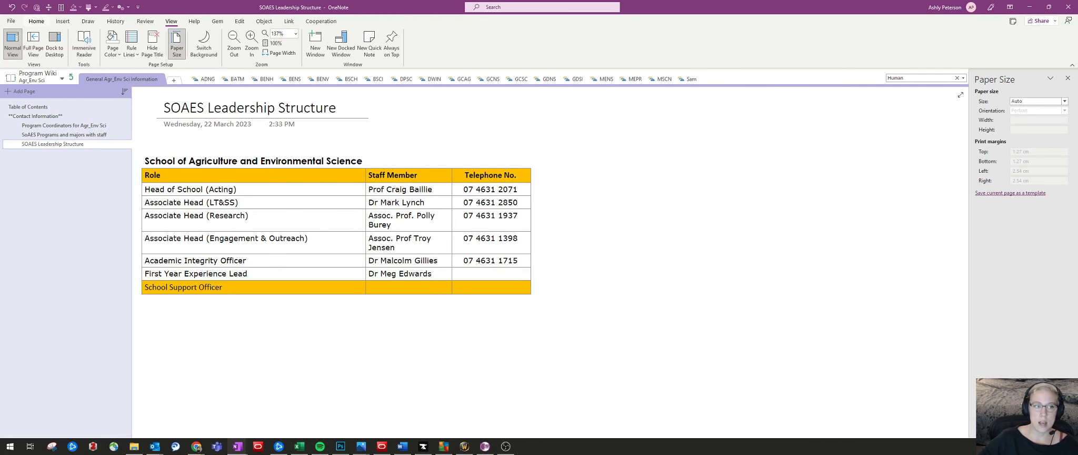
{"action": "left_click", "coordinate": [36, 21]}
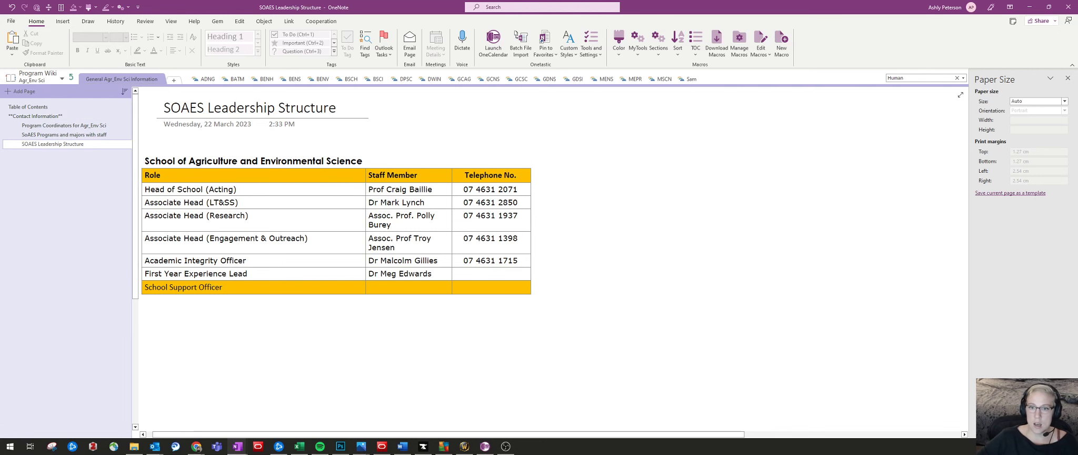
{"action": "scroll", "coordinate": [573, 165], "scroll_direction": "down", "scroll_amount": 1}
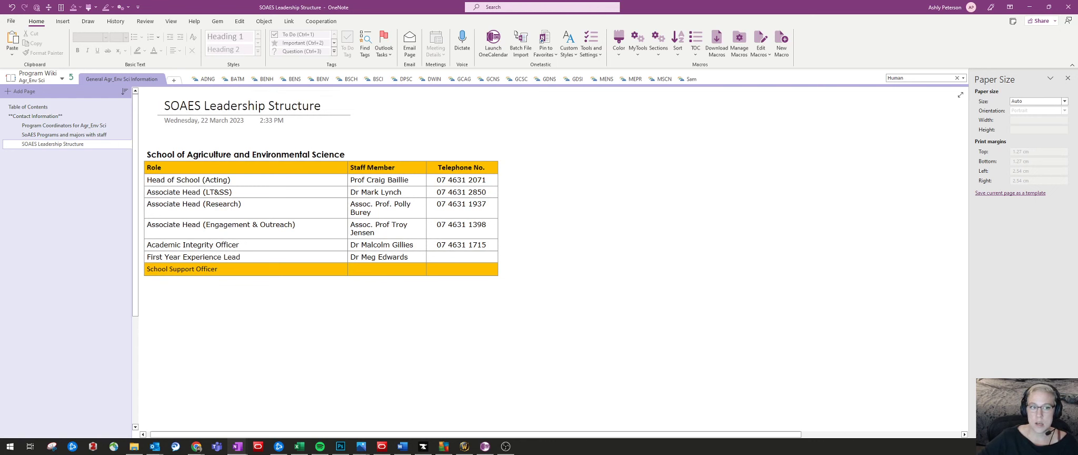
Switch to the HES Engineering Student Support notebook and show its Course Equivalencies and Course Specifications (Word Doc Access) pages.
{"action": "left_click", "coordinate": [37, 76]}
{"action": "left_click", "coordinate": [69, 112]}
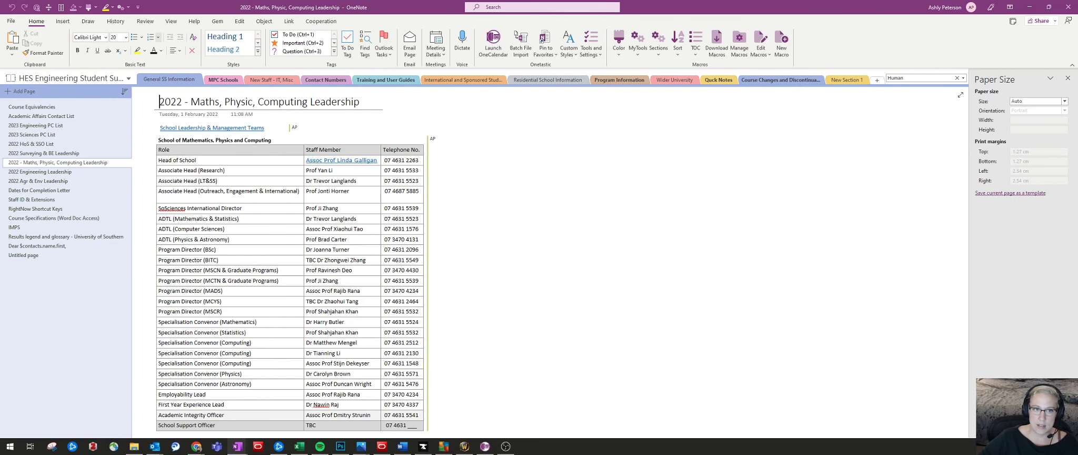
{"action": "left_click", "coordinate": [46, 107]}
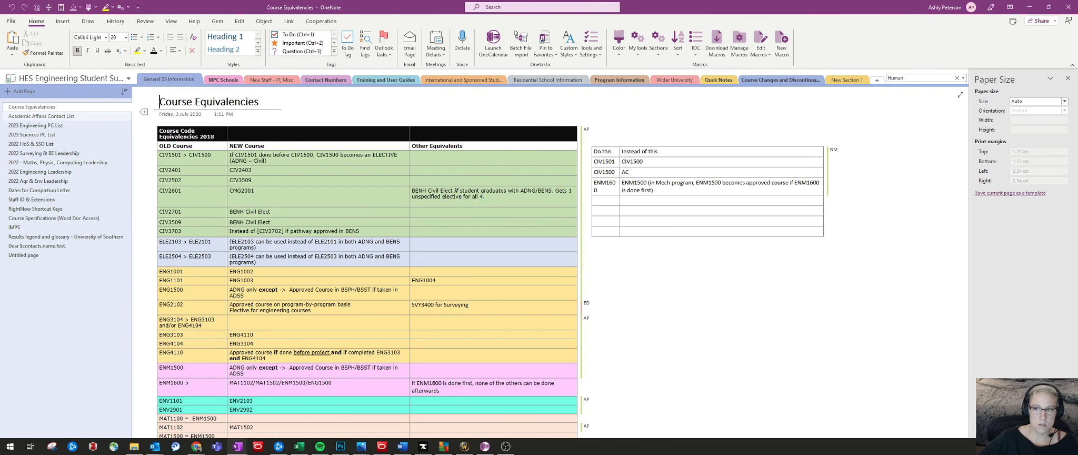
{"action": "left_click", "coordinate": [53, 218]}
Look through the MPC Schools, New Staff - IT, Misc and Training and User Guides sections, and return to the Program Wiki notebook.
{"action": "left_click", "coordinate": [223, 80]}
{"action": "left_click", "coordinate": [271, 80]}
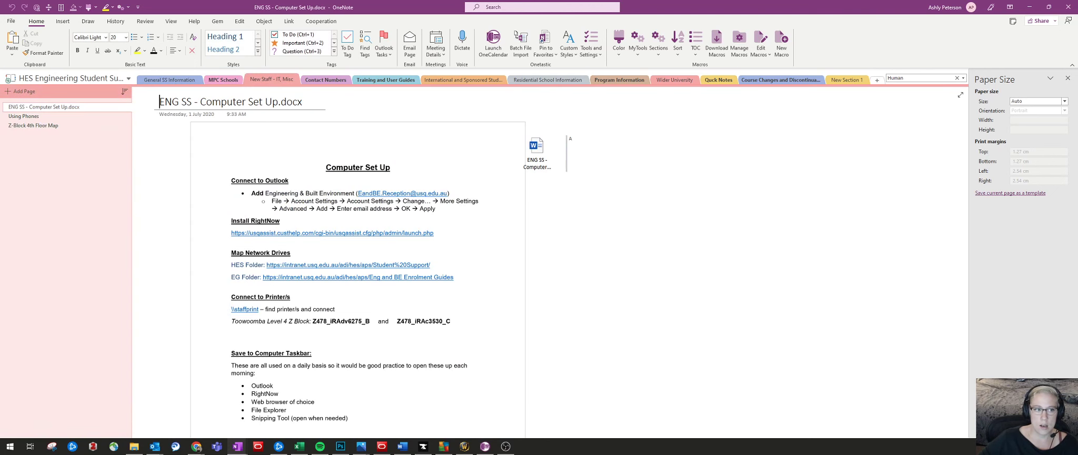
{"action": "left_click", "coordinate": [386, 80]}
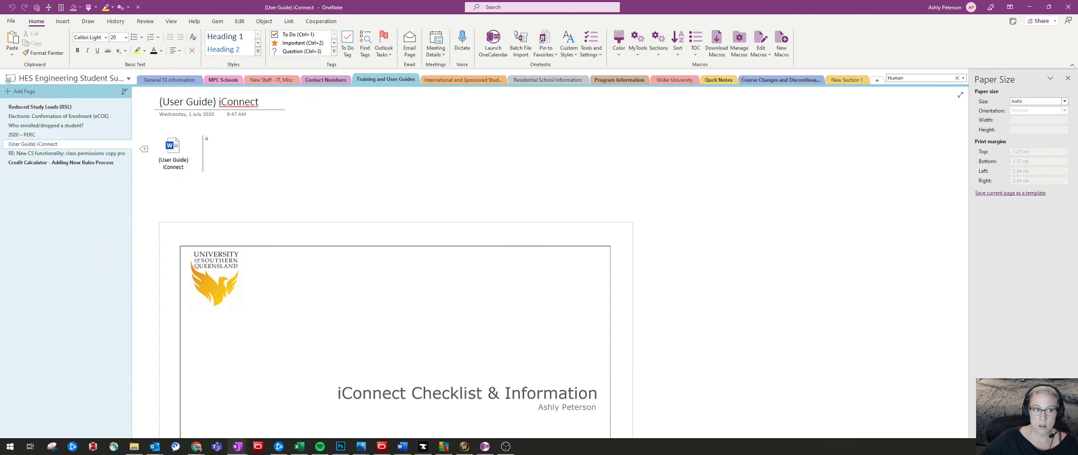
{"action": "scroll", "coordinate": [395, 263], "scroll_direction": "down", "scroll_amount": 7}
{"action": "scroll", "coordinate": [395, 264], "scroll_direction": "up", "scroll_amount": 6}
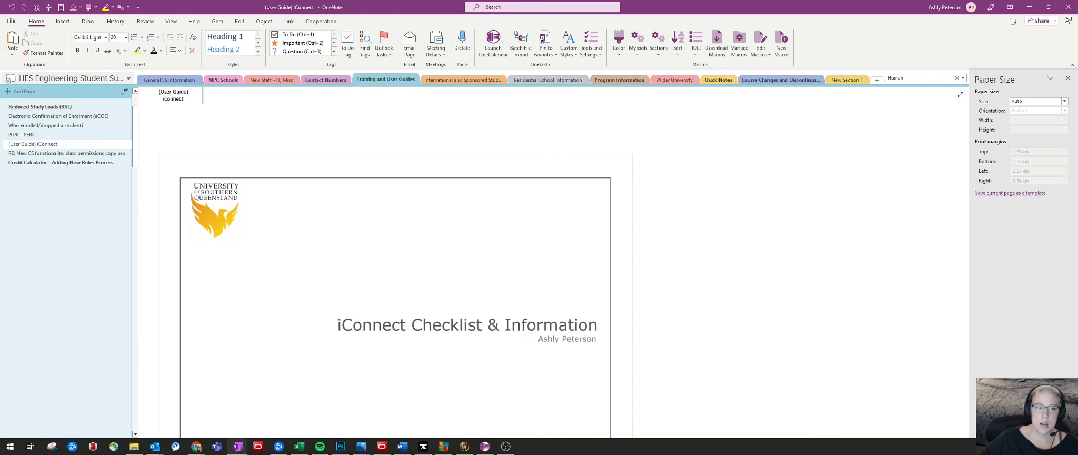
{"action": "left_click", "coordinate": [72, 78]}
{"action": "left_click", "coordinate": [44, 190]}
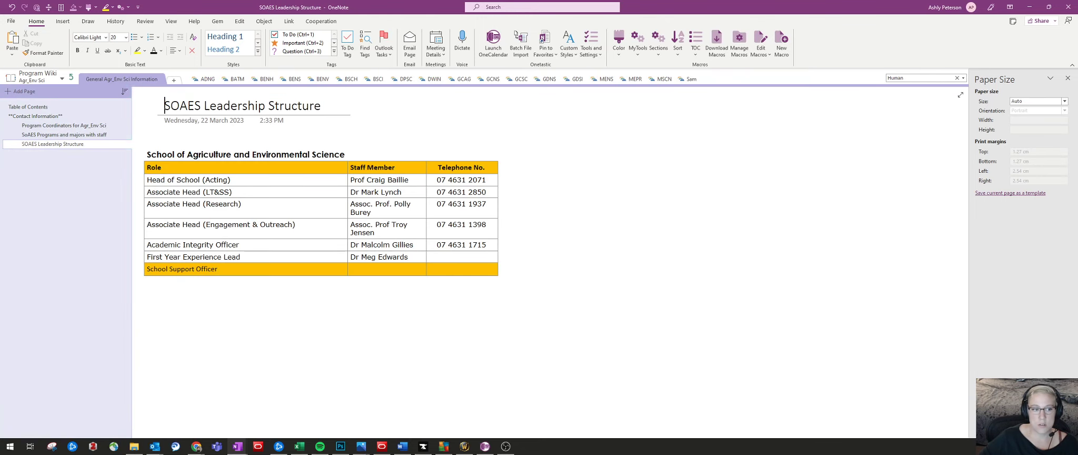